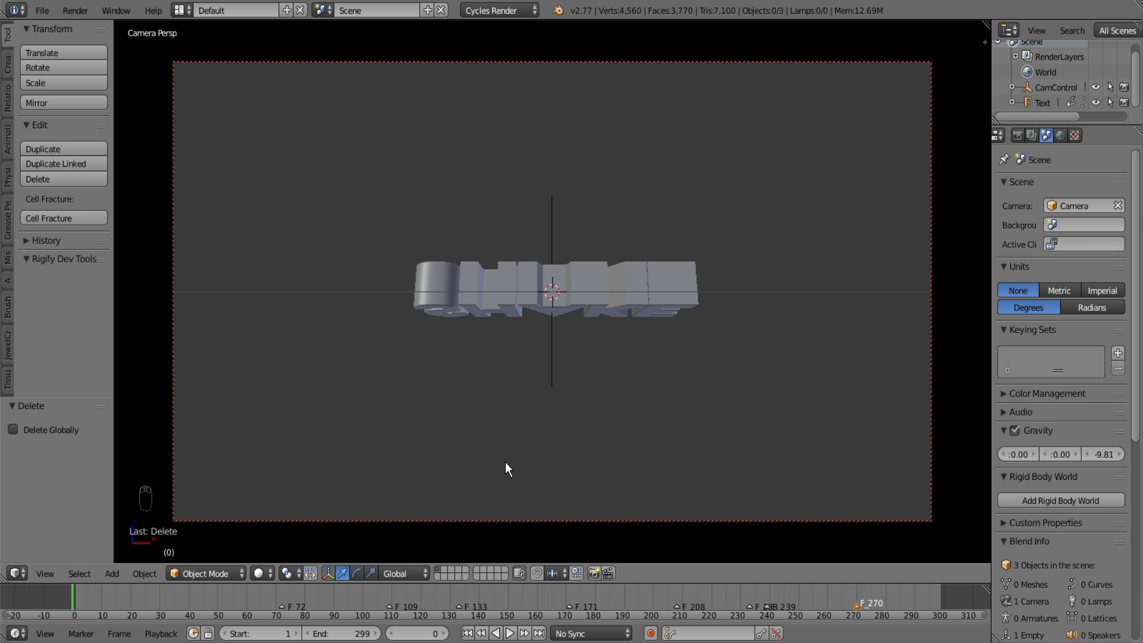
# Leave the camera view, select the camera and examine its object transform settings
pyautogui.press('KP_0')
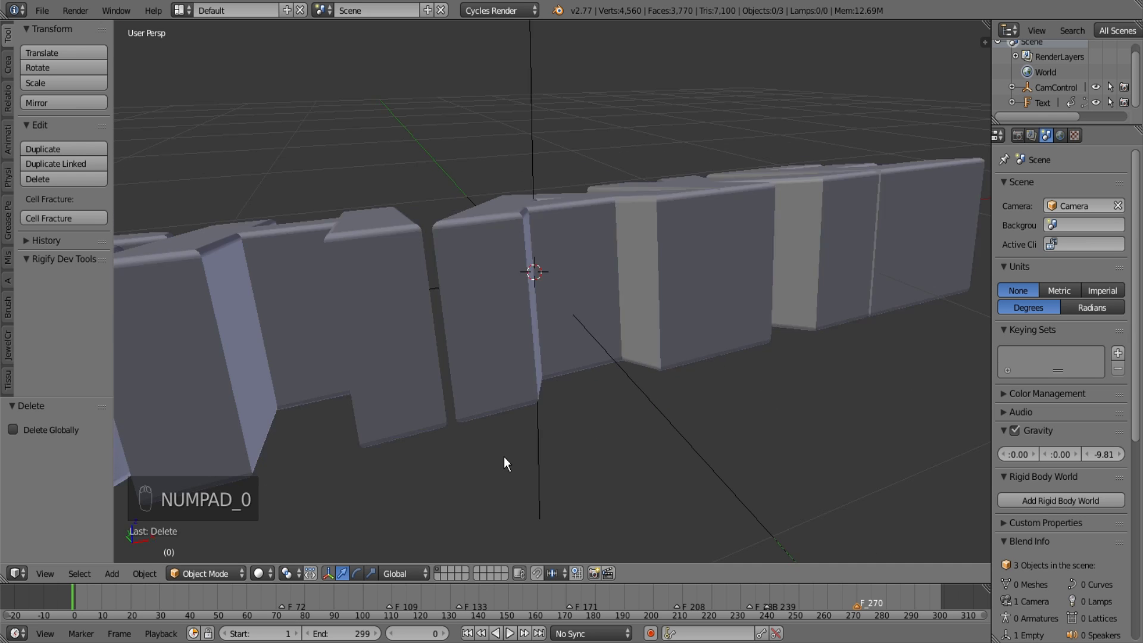
pyautogui.moveTo(630, 391); pyautogui.dragTo(671, 367, button='middle')
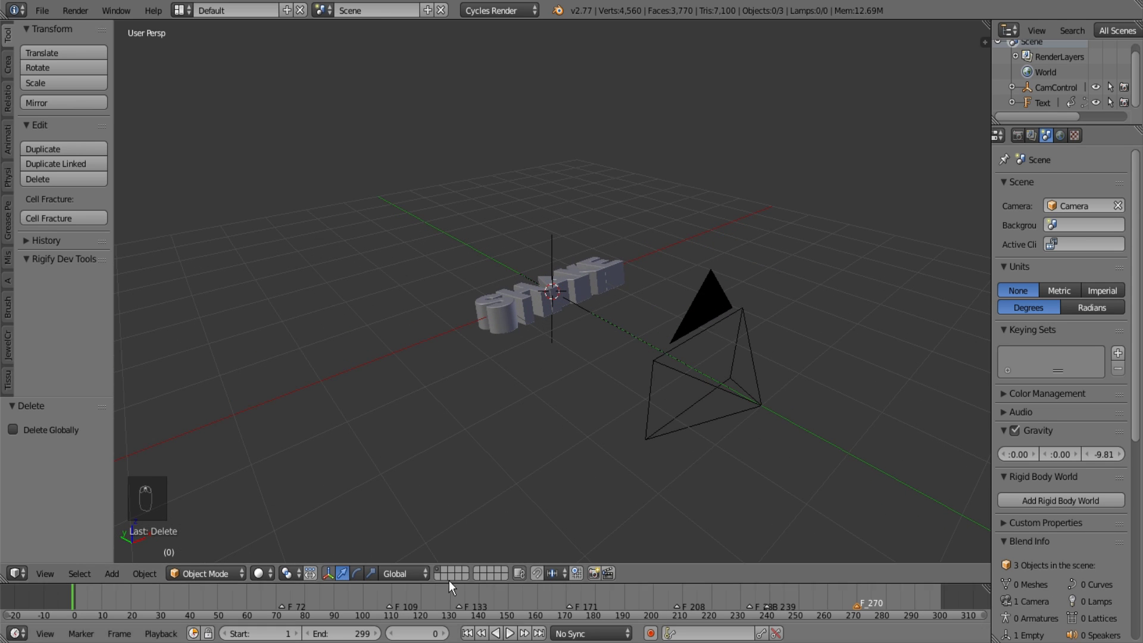
pyautogui.rightClick(706, 298)
pyautogui.click(1074, 135)
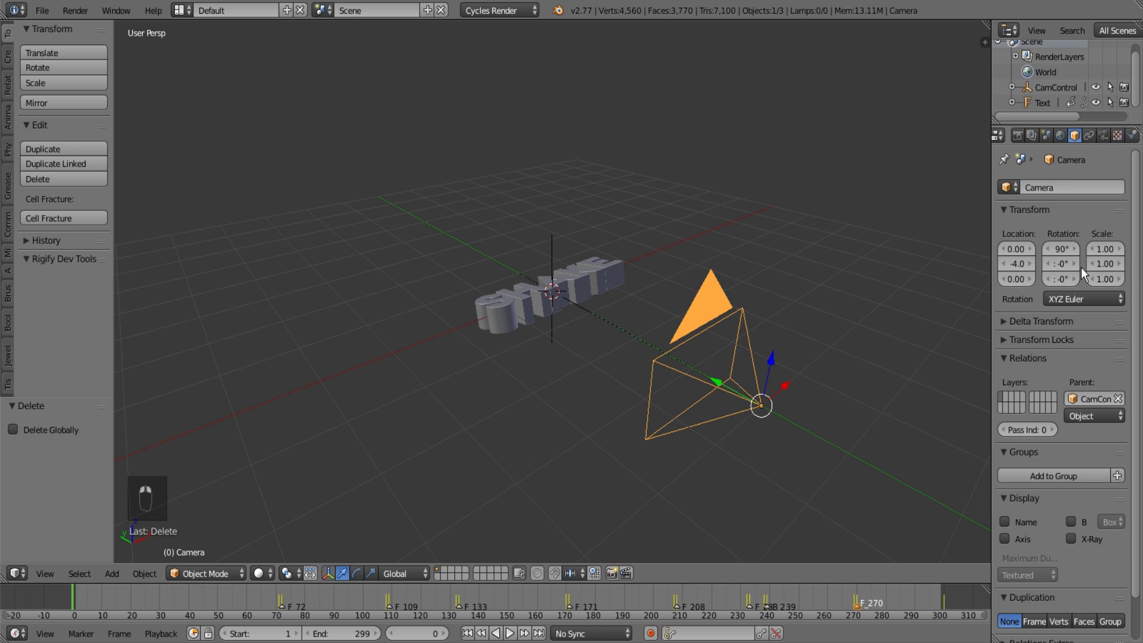
pyautogui.moveTo(1062, 249)
pyautogui.mouseDown()
pyautogui.moveTo(1072, 249)
pyautogui.moveTo(1062, 248)
pyautogui.mouseUp()
# Switch to the empty second layer and add a sphere-shaped empty at the origin
pyautogui.click(445, 570)
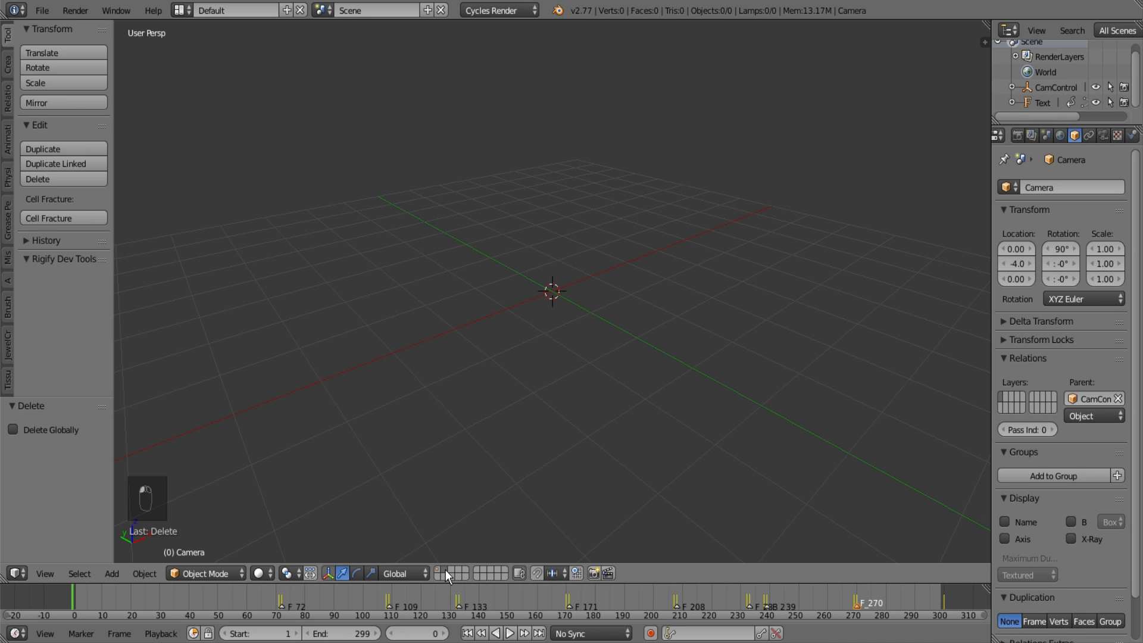
pyautogui.moveTo(639, 255); pyautogui.dragTo(594, 260, button='middle')
pyautogui.hotkey('shift', 'a')
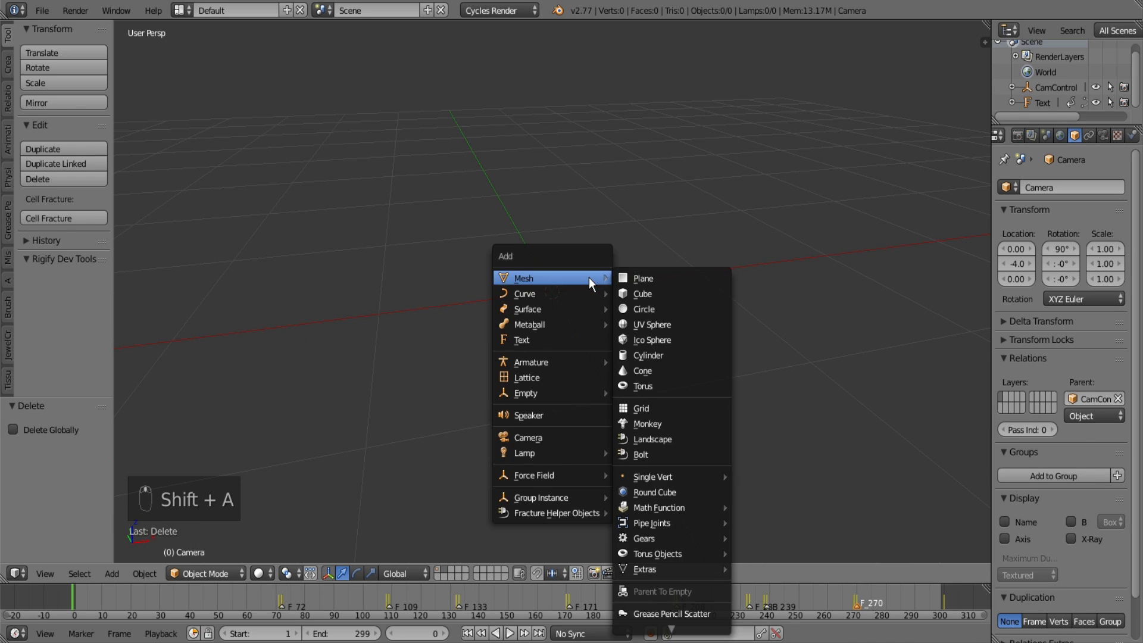
pyautogui.moveTo(581, 397)
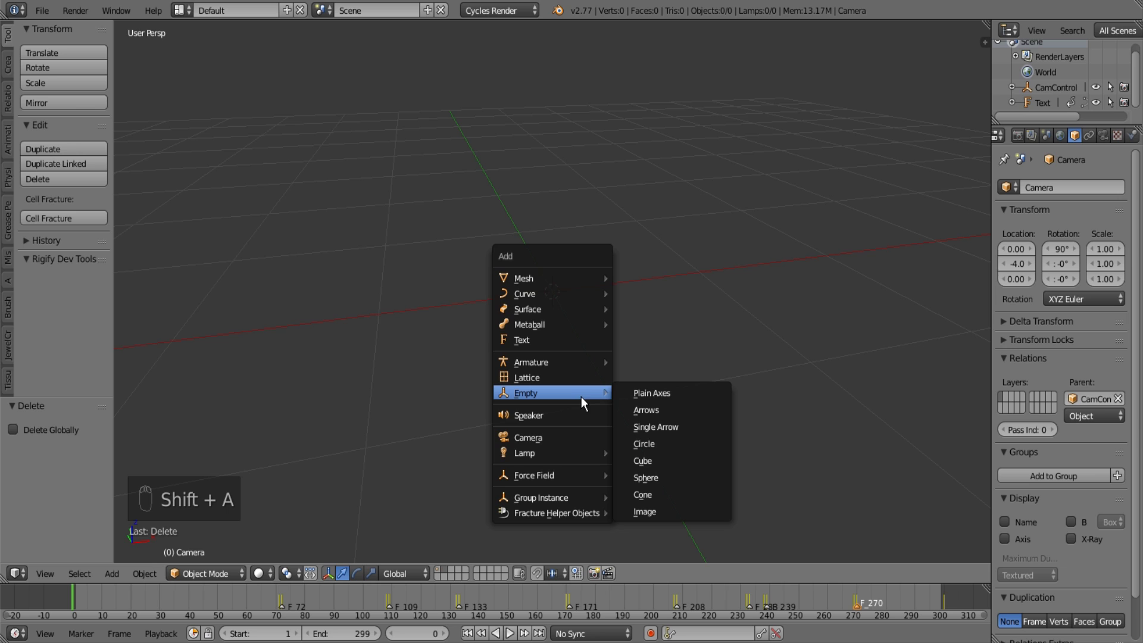
pyautogui.click(671, 476)
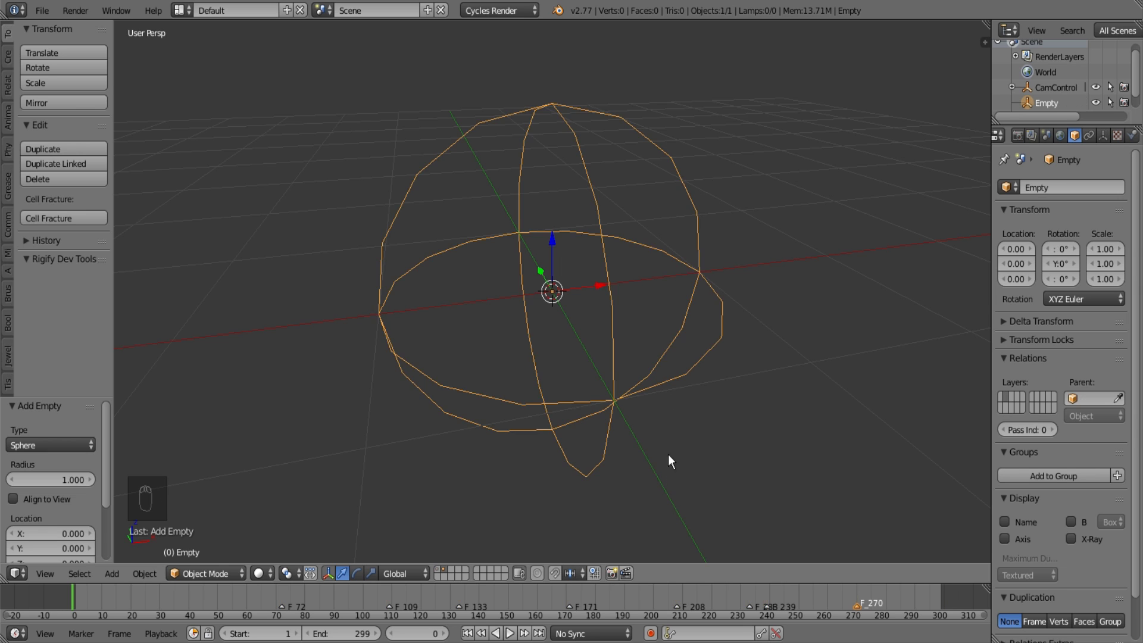
# Set the sphere empty's display size to 0.5
pyautogui.moveTo(668, 455); pyautogui.dragTo(634, 353, button='middle')
pyautogui.click(1102, 136)
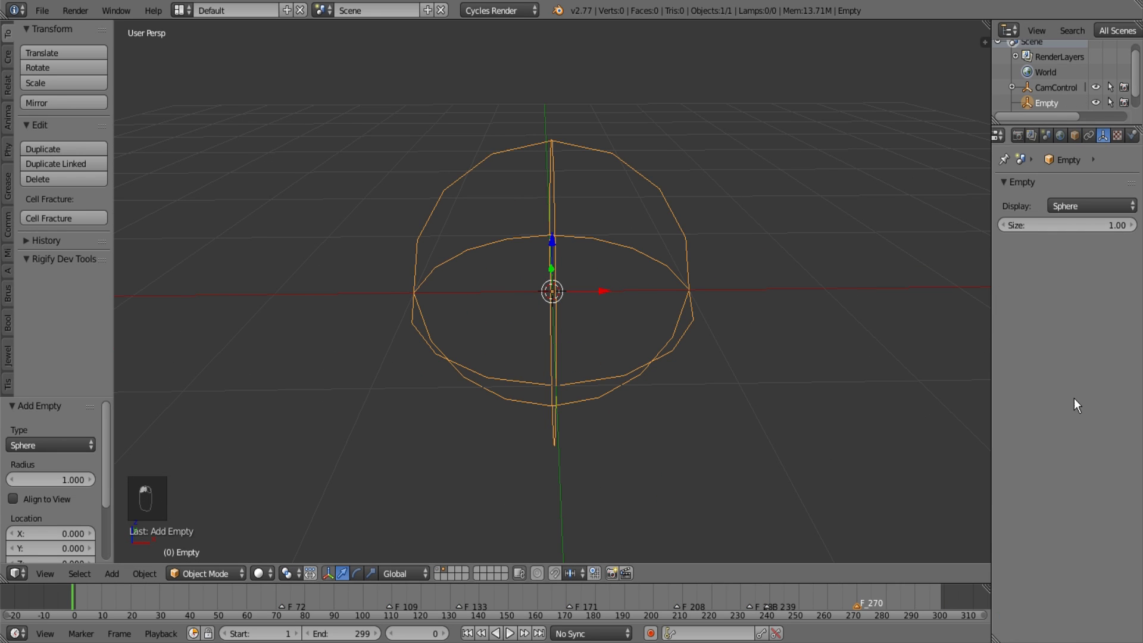
pyautogui.click(1050, 229)
pyautogui.write('0.05')
pyautogui.press('Return')
pyautogui.click(1051, 227)
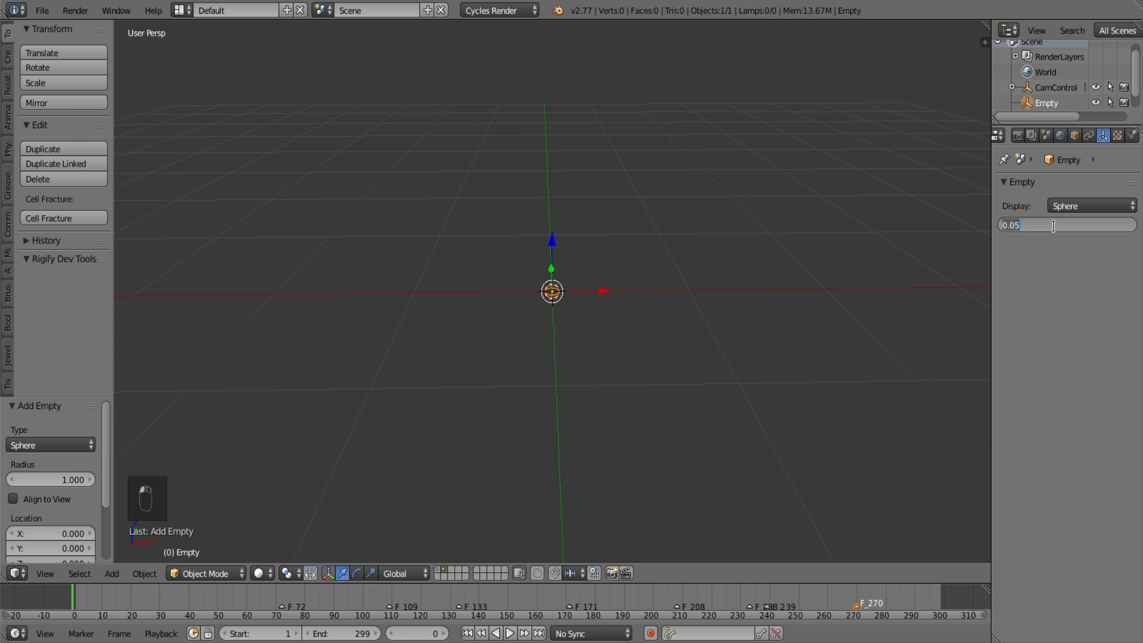
pyautogui.write('0.5')
pyautogui.press('Return')
# Rename the empty as Shake and keyframe its rotation on all three axes at frame 0
pyautogui.moveTo(742, 209); pyautogui.dragTo(631, 298, button='middle')
pyautogui.click(1074, 135)
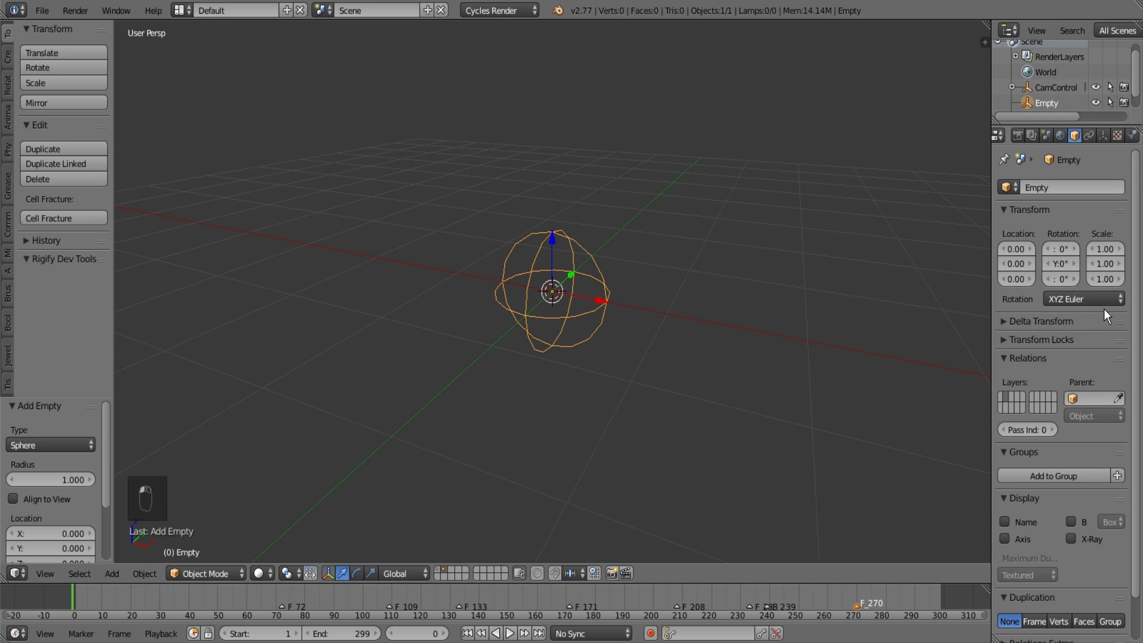
pyautogui.click(1064, 183)
pyautogui.write('Shake')
pyautogui.press('Return')
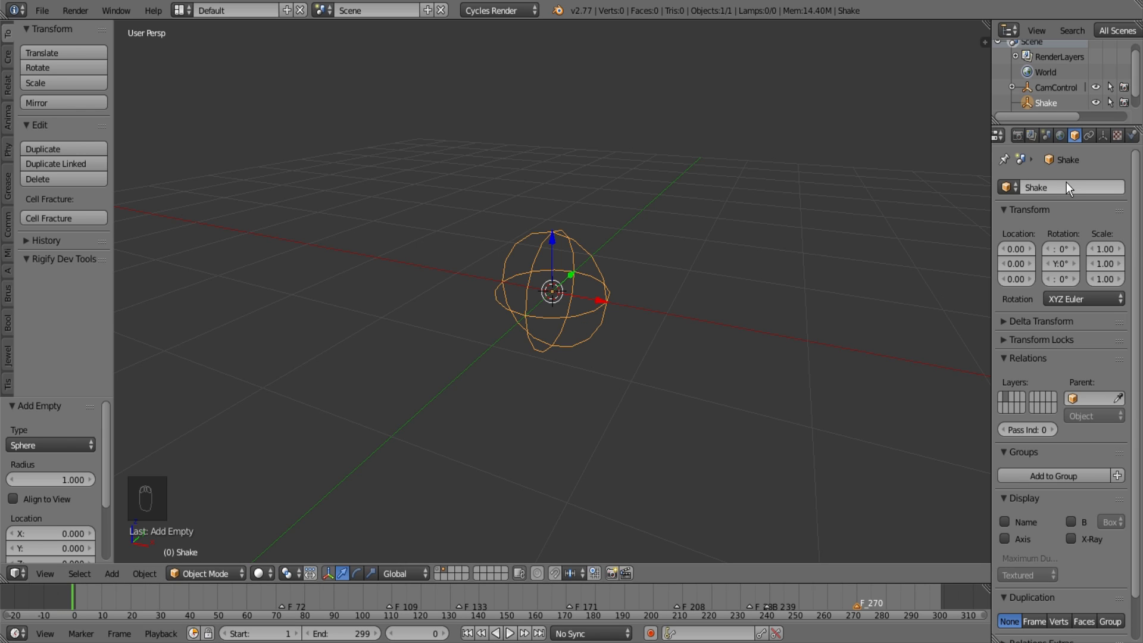
pyautogui.rightClick(1067, 245)
pyautogui.click(1067, 242)
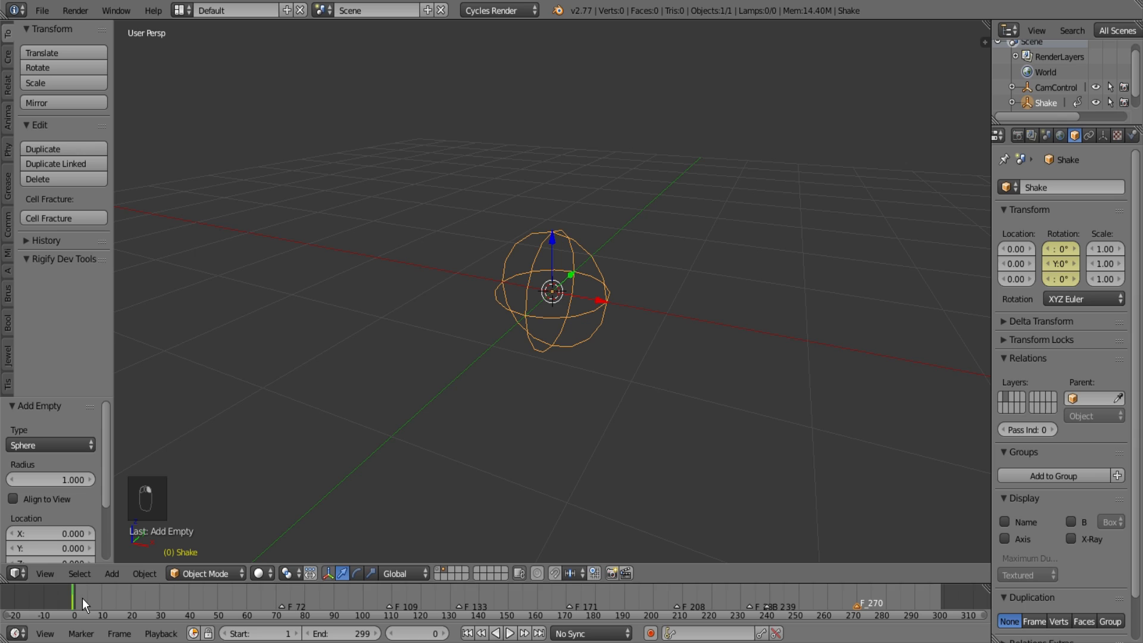
# Add a Noise modifier to the Shake empty's X Euler Rotation curve in the graph editor
pyautogui.click(16, 574)
pyautogui.click(42, 511)
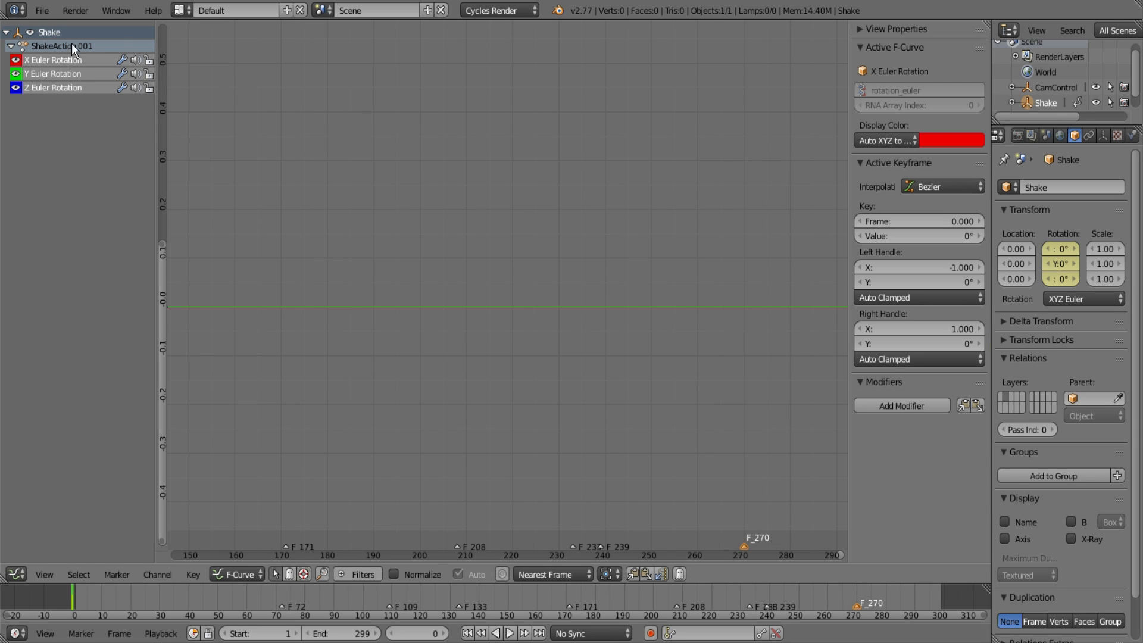
pyautogui.click(906, 405)
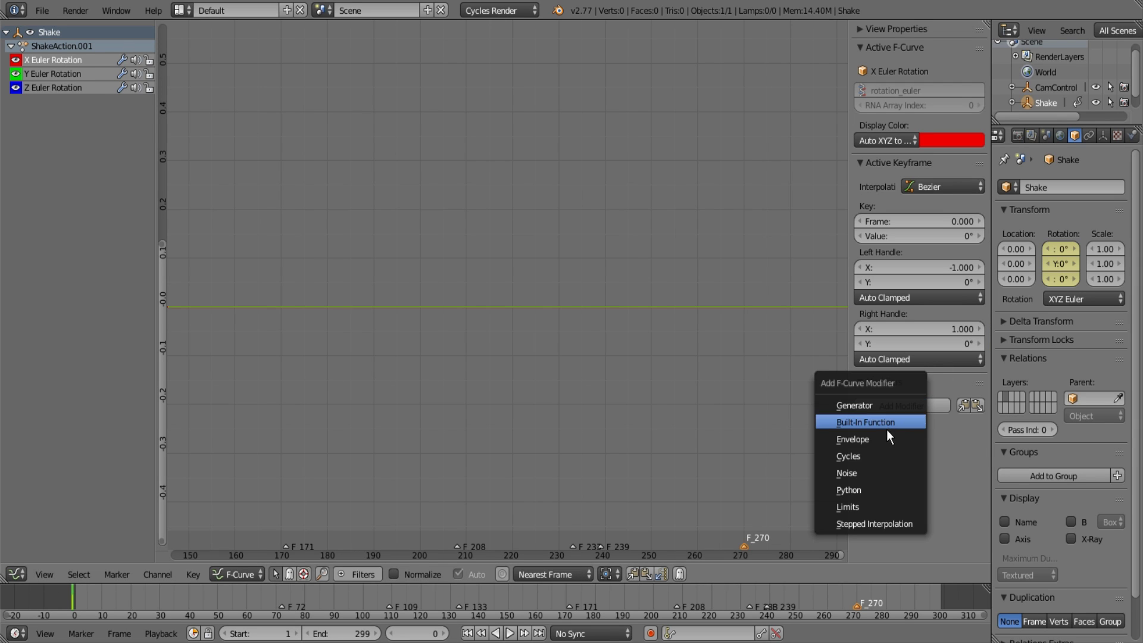
pyautogui.click(875, 474)
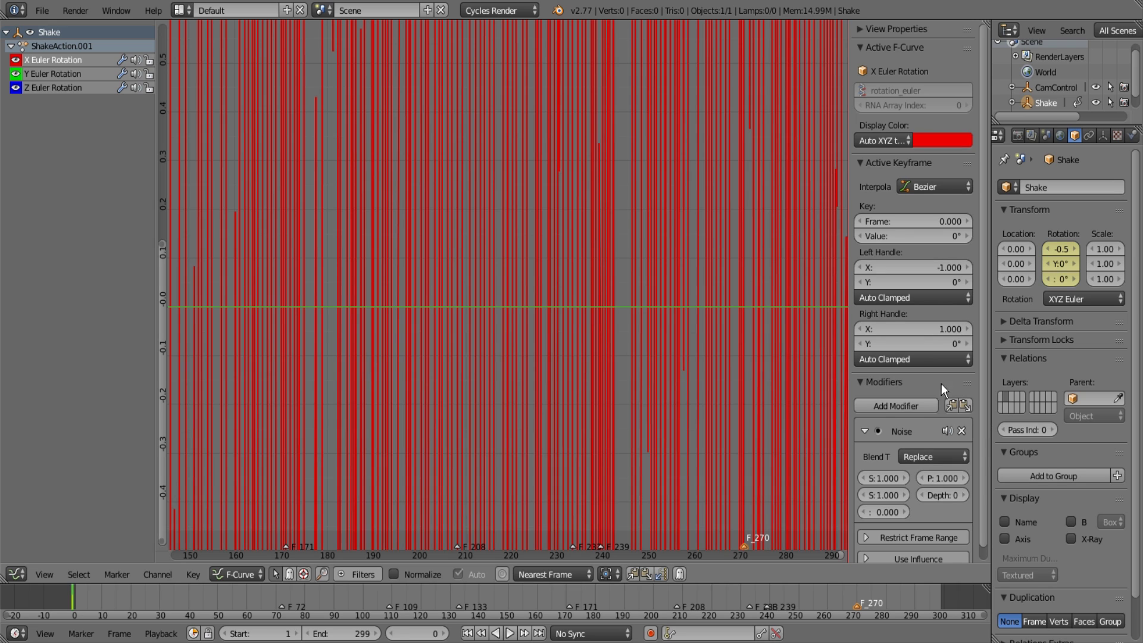
# Set the X rotation curve's Noise modifier to scale 6 and strength 0.6
pyautogui.click(884, 477)
pyautogui.write('6')
pyautogui.press('Return')
pyautogui.scroll(-5, 524, 295)
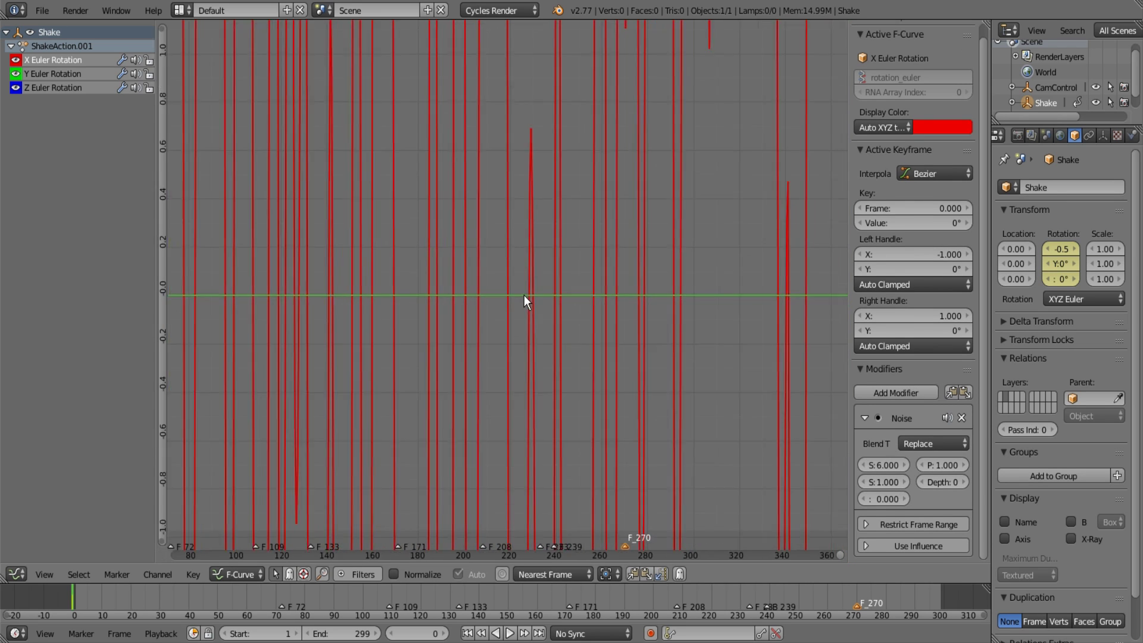
pyautogui.press('Home')
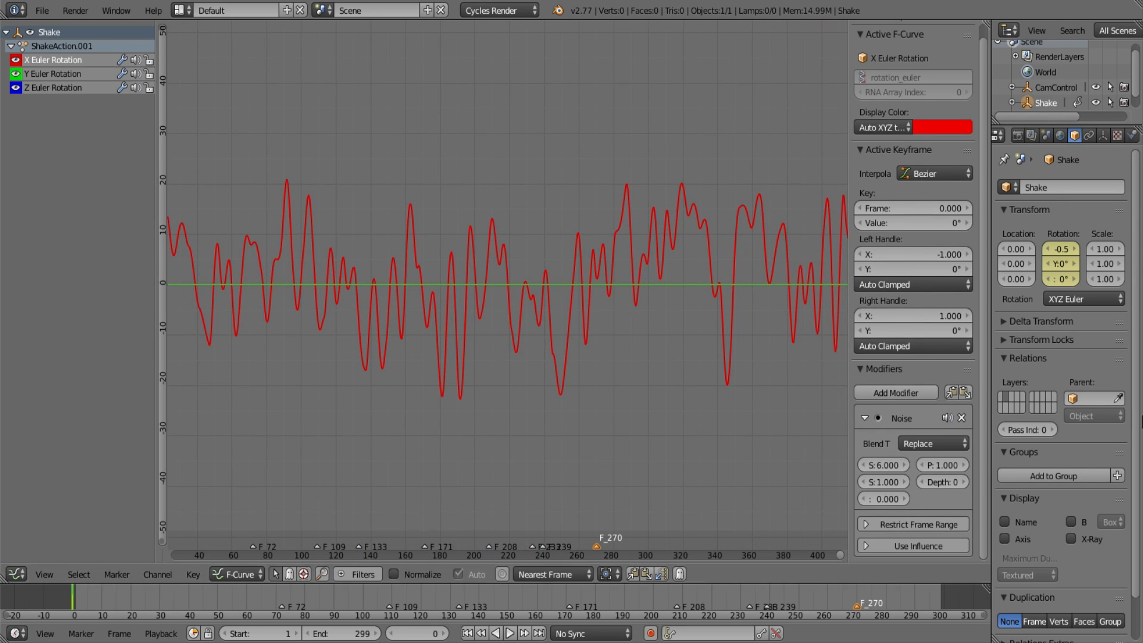
pyautogui.write('0.6')
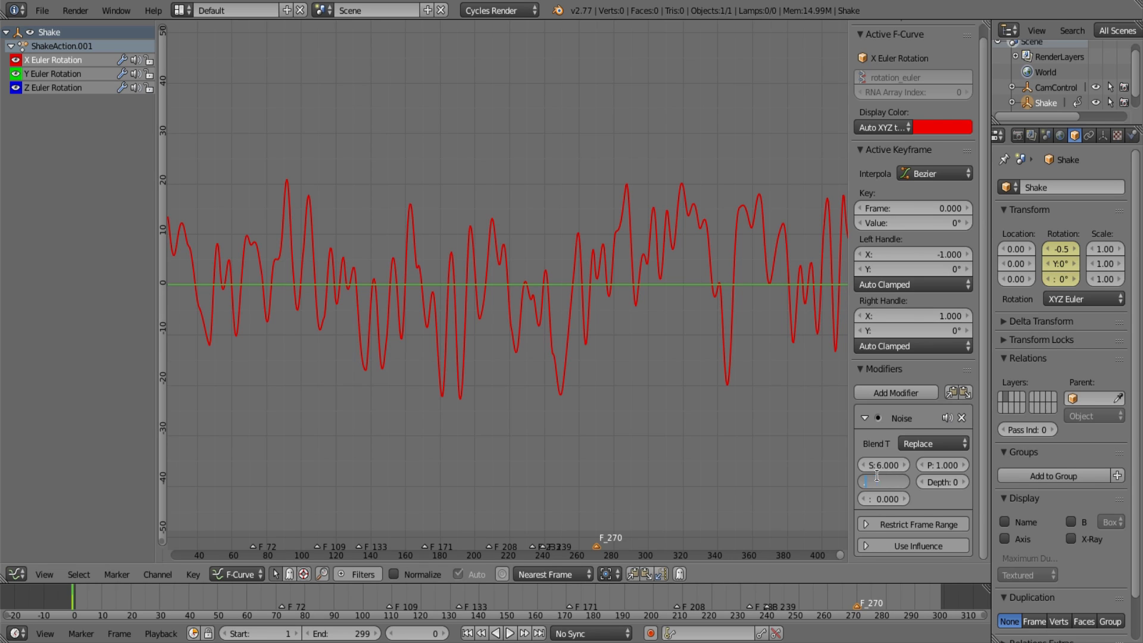
pyautogui.press('Return')
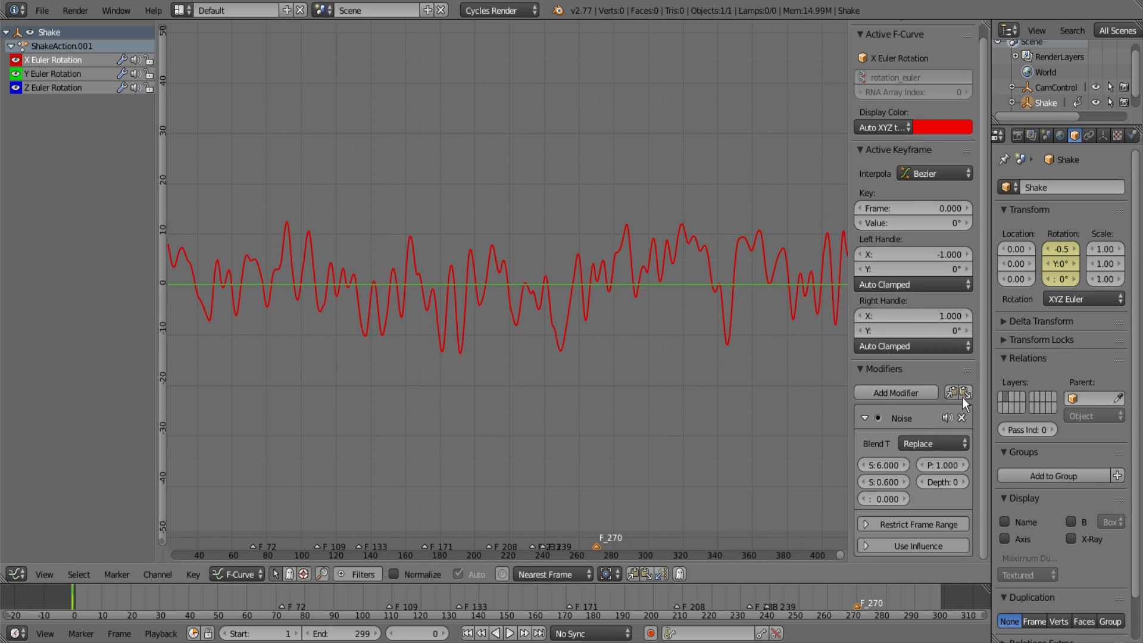
# Copy the Noise modifier onto the Z and Y Euler Rotation curves, with phases of -215.90 and 251.1 respectively
pyautogui.click(53, 86)
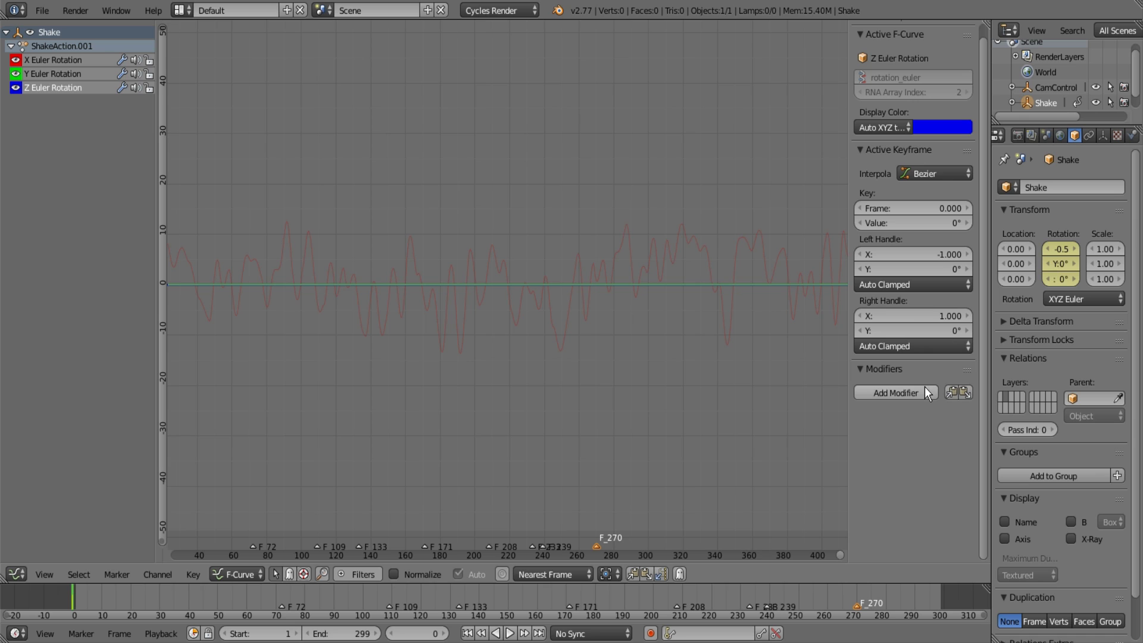
pyautogui.click(964, 393)
pyautogui.moveTo(946, 465)
pyautogui.mouseDown()
pyautogui.moveTo(976, 464)
pyautogui.moveTo(954, 464)
pyautogui.mouseUp()
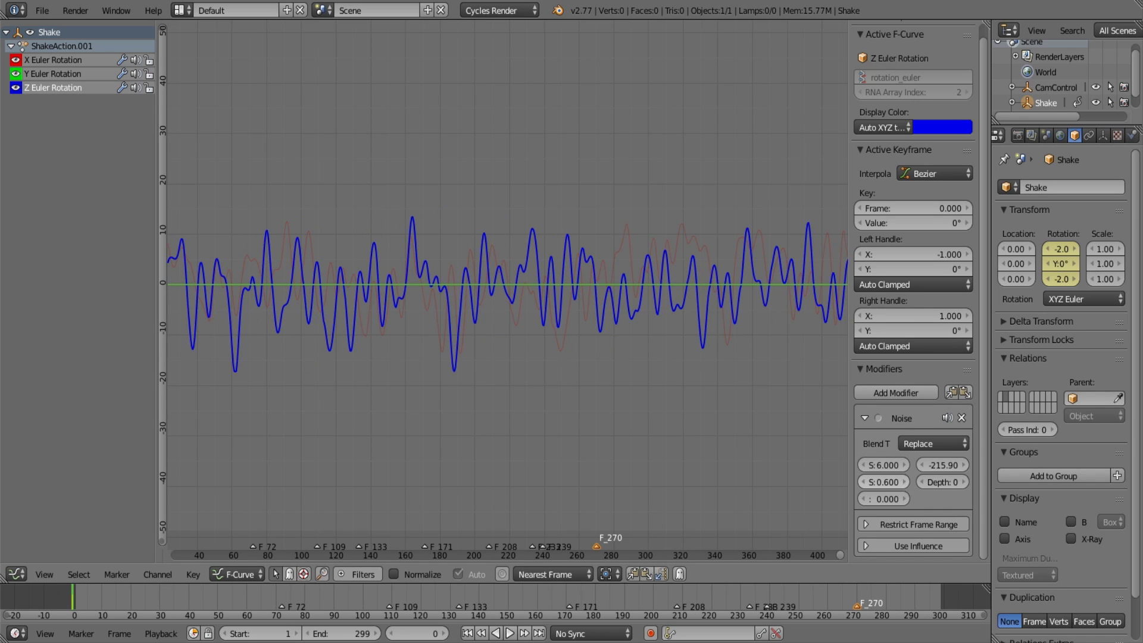
pyautogui.click(45, 75)
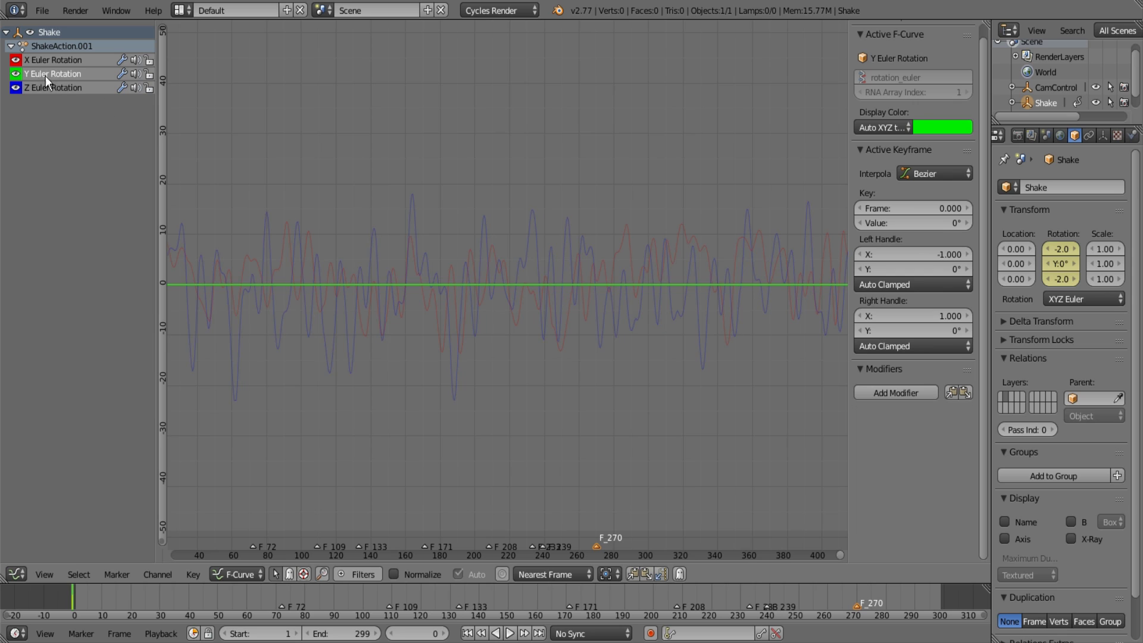
pyautogui.click(964, 392)
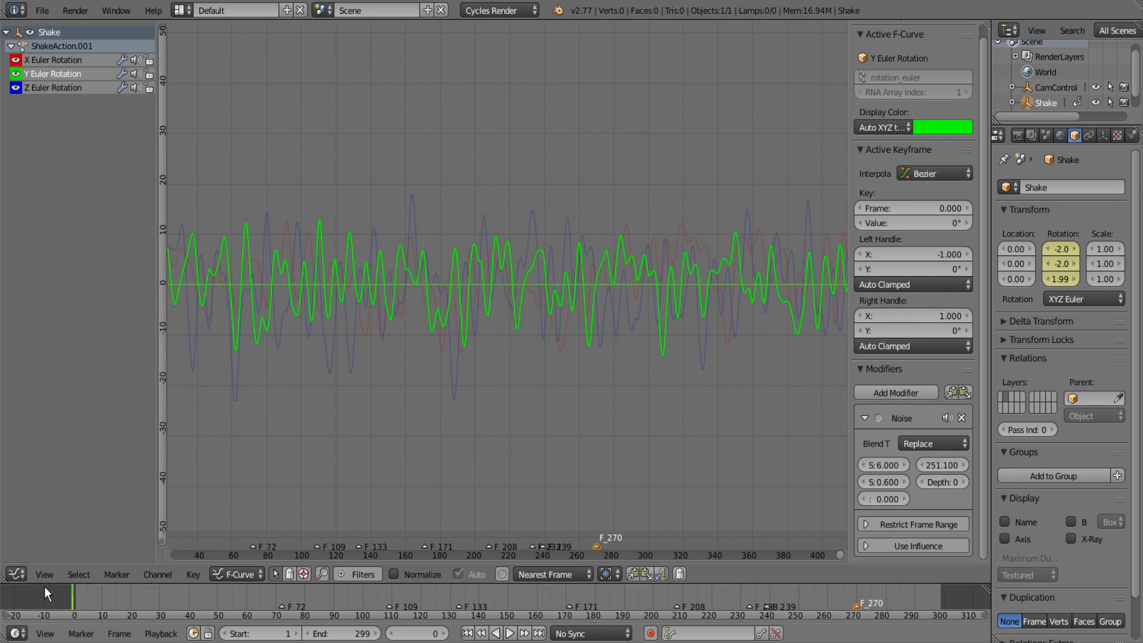
# Play back the Shake empty's noisy rotation in the 3D view and stop it
pyautogui.click(16, 573)
pyautogui.click(23, 554)
pyautogui.hotkey('alt', 'a')
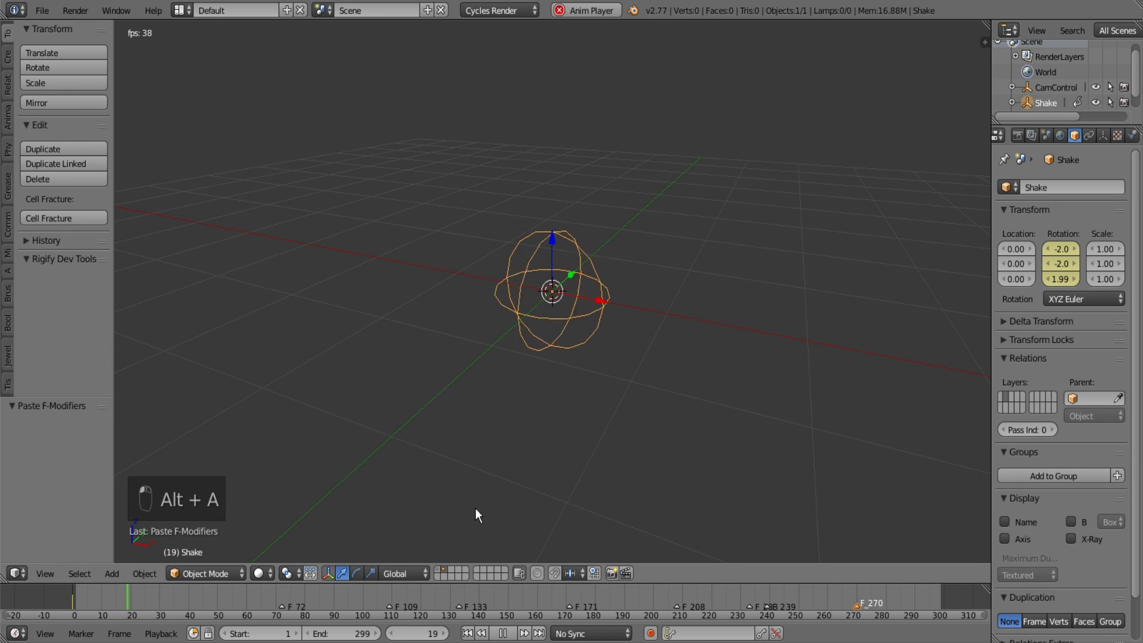
pyautogui.hotkey('alt', 'a')
# Return to the first layer, select the camera at frame 2 in camera view and play back its animation
pyautogui.click(441, 571)
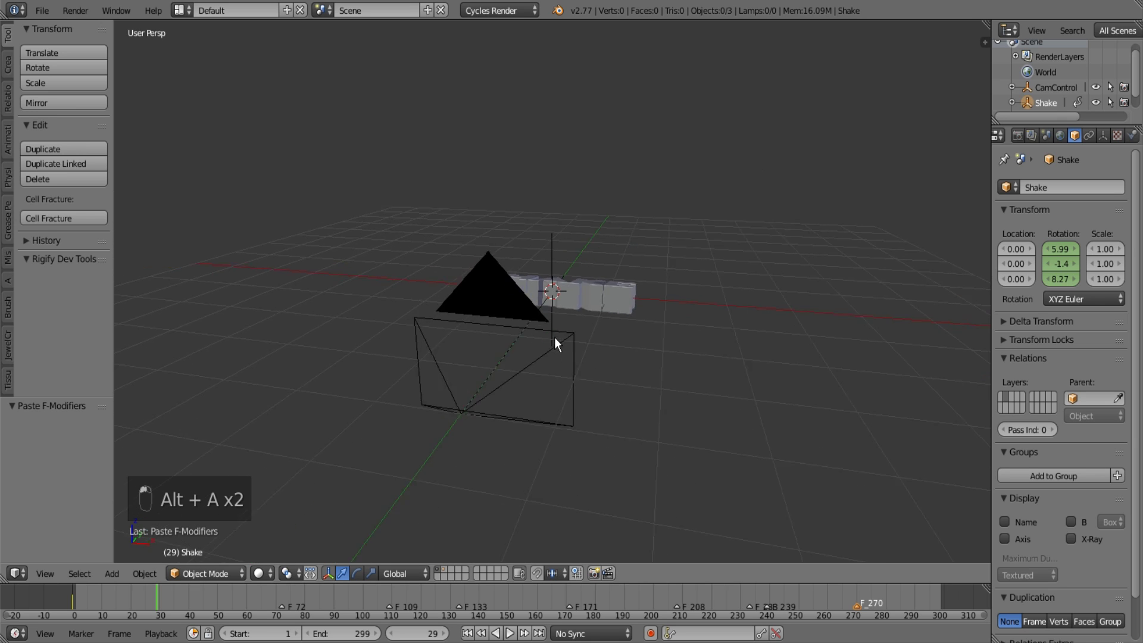
pyautogui.press('KP_0')
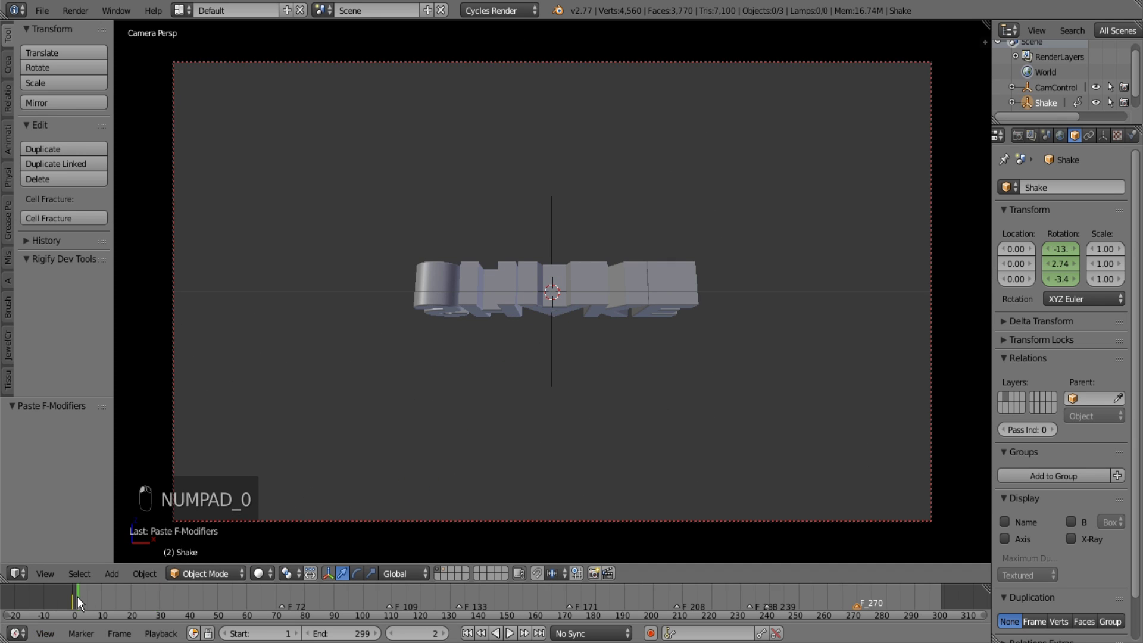
pyautogui.click(77, 597)
pyautogui.rightClick(595, 511)
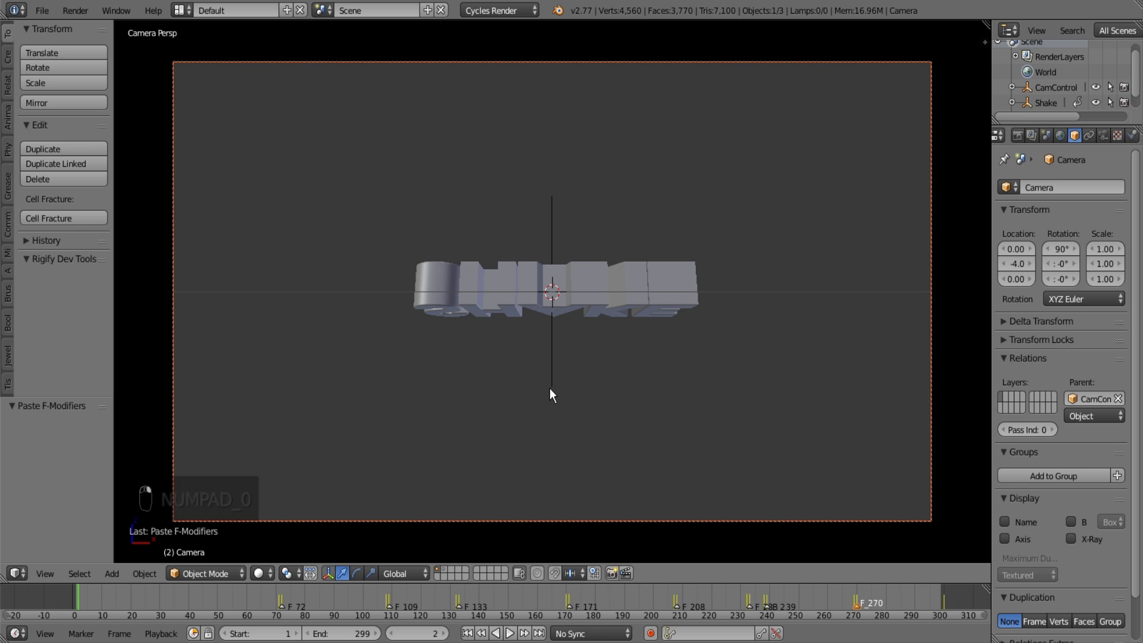
pyautogui.hotkey('alt', 'a')
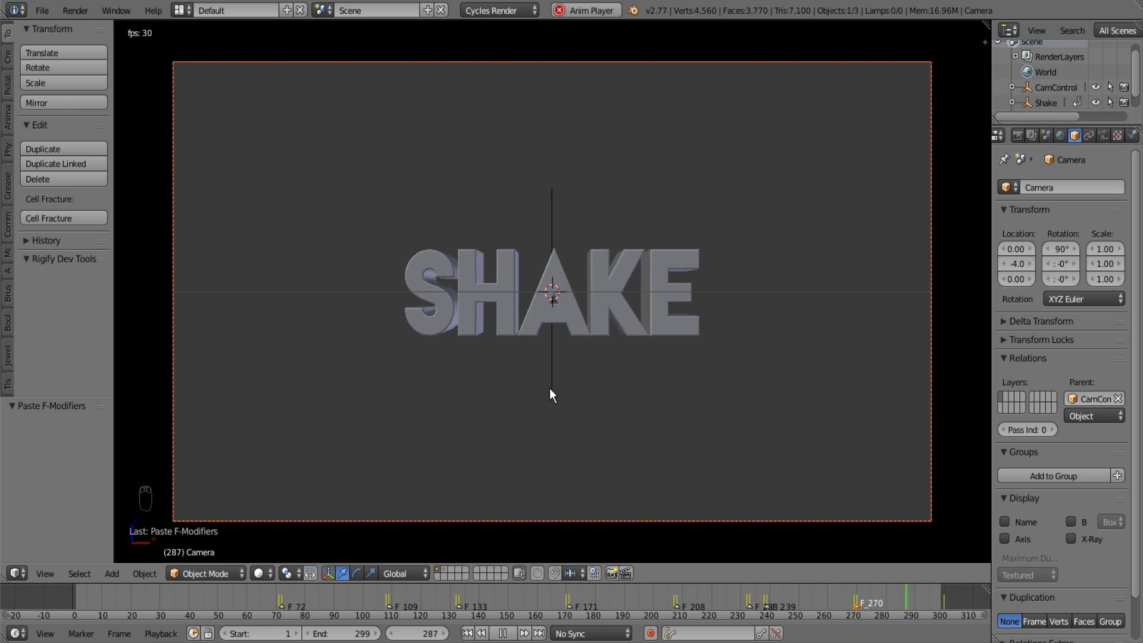
pyautogui.hotkey('alt', 'a')
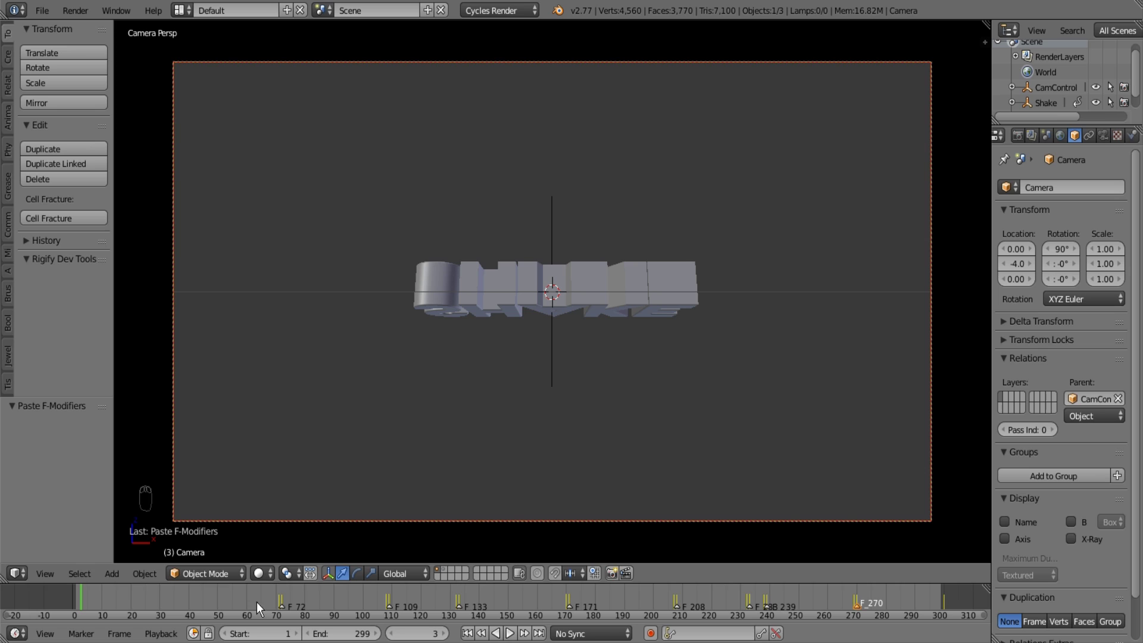
# Add a Child Of constraint targeting Shake to the camera, keeping rotation enabled and disabling the location and scale axes
pyautogui.click(1091, 137)
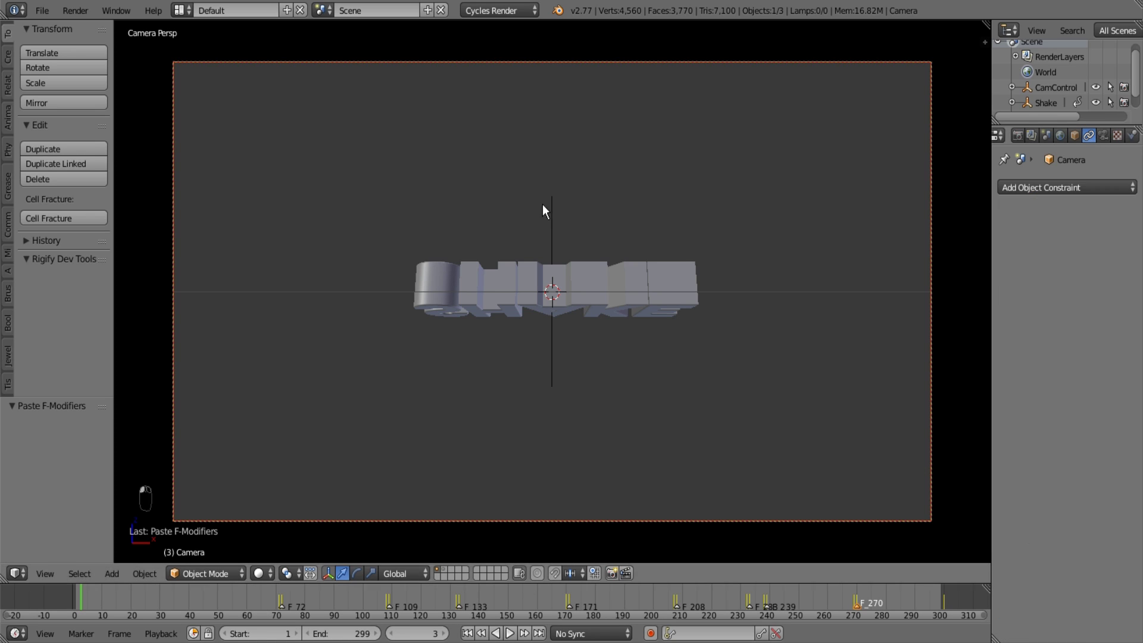
pyautogui.click(1053, 187)
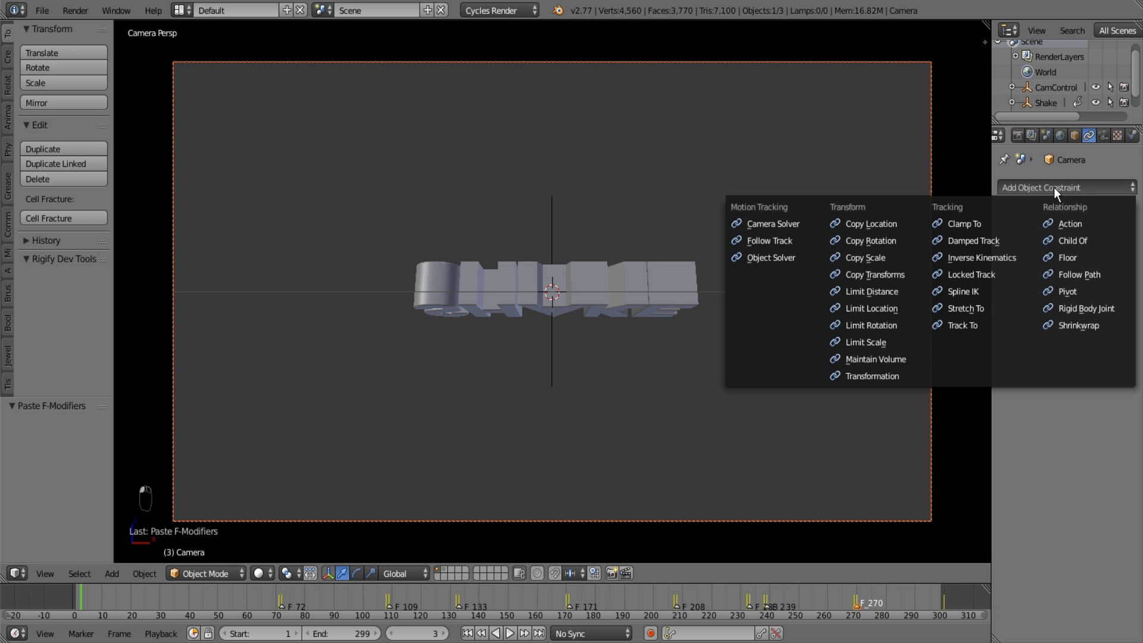
pyautogui.click(1071, 238)
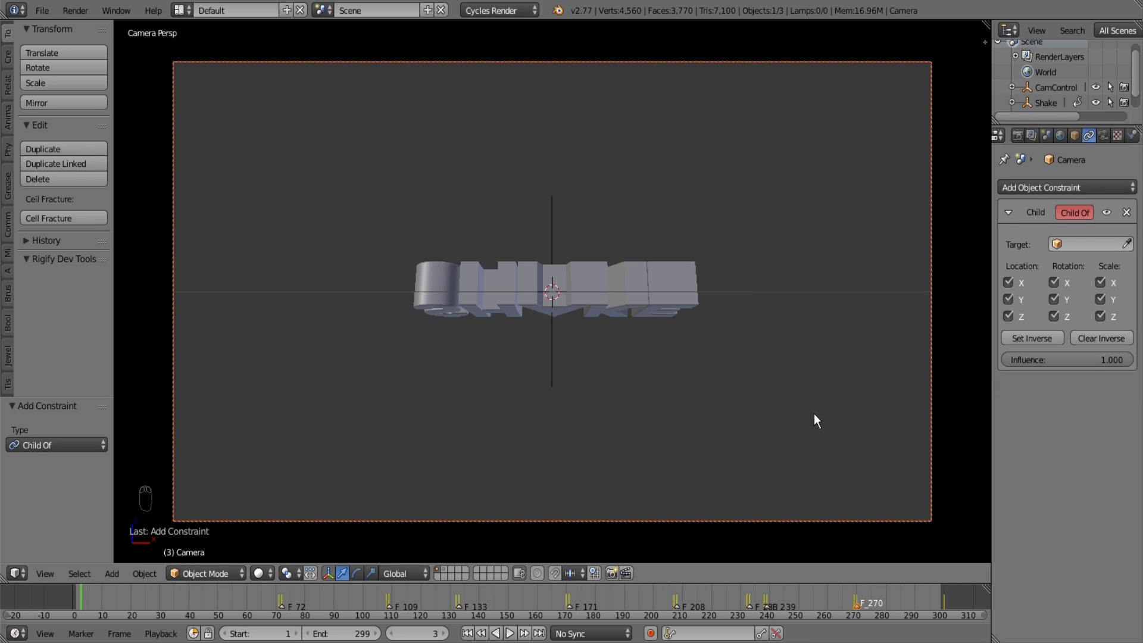
pyautogui.click(1086, 244)
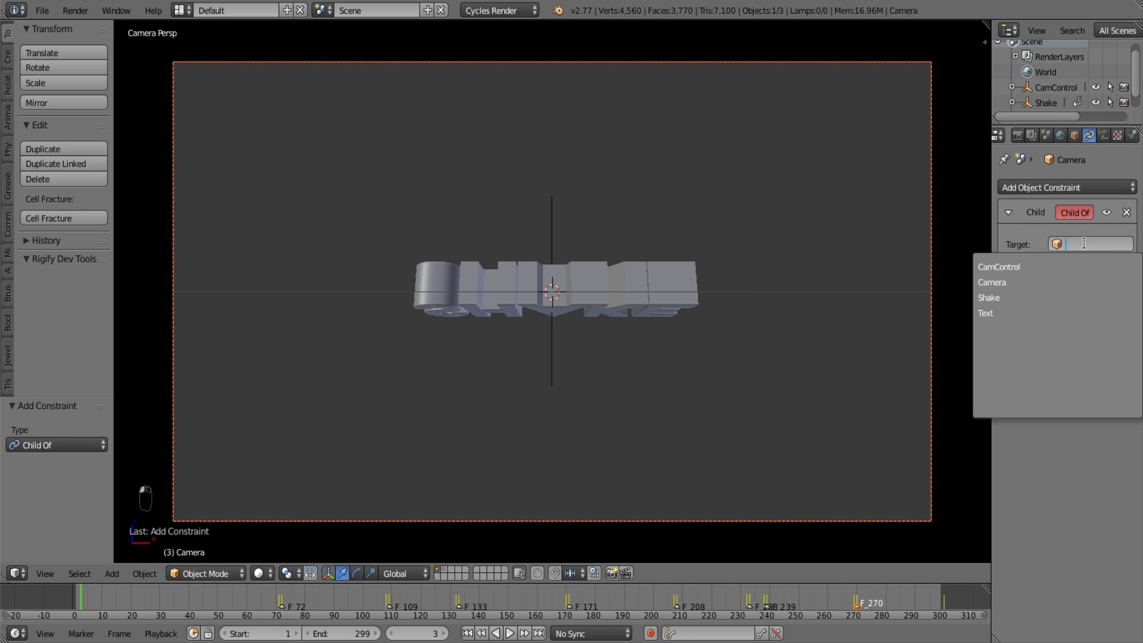
pyautogui.click(1031, 297)
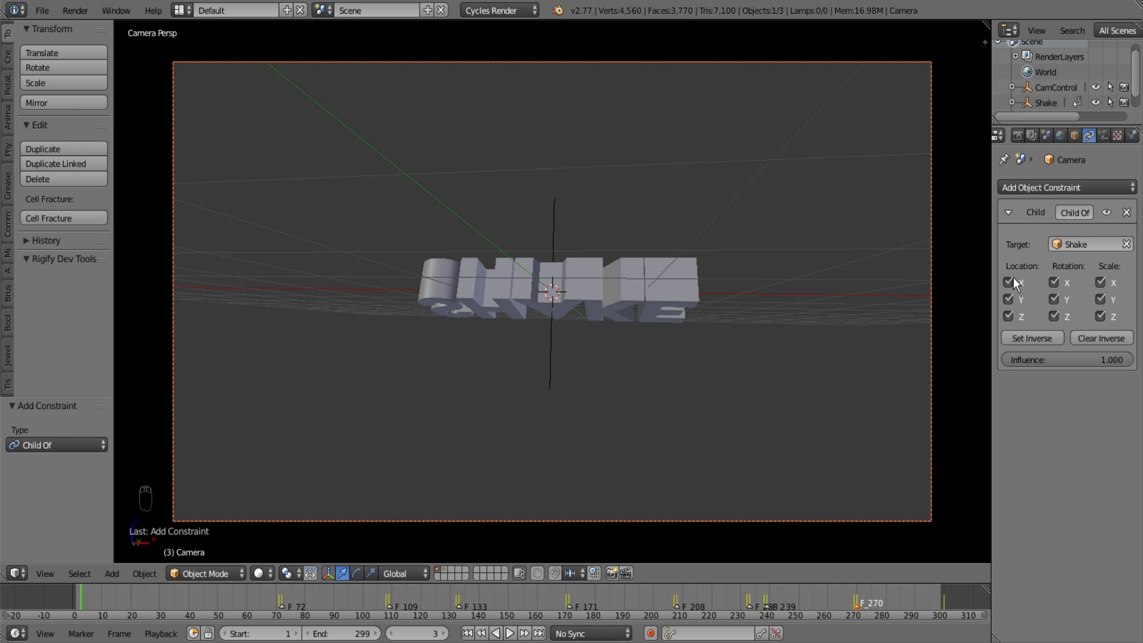
pyautogui.moveTo(1011, 281); pyautogui.dragTo(1013, 324)
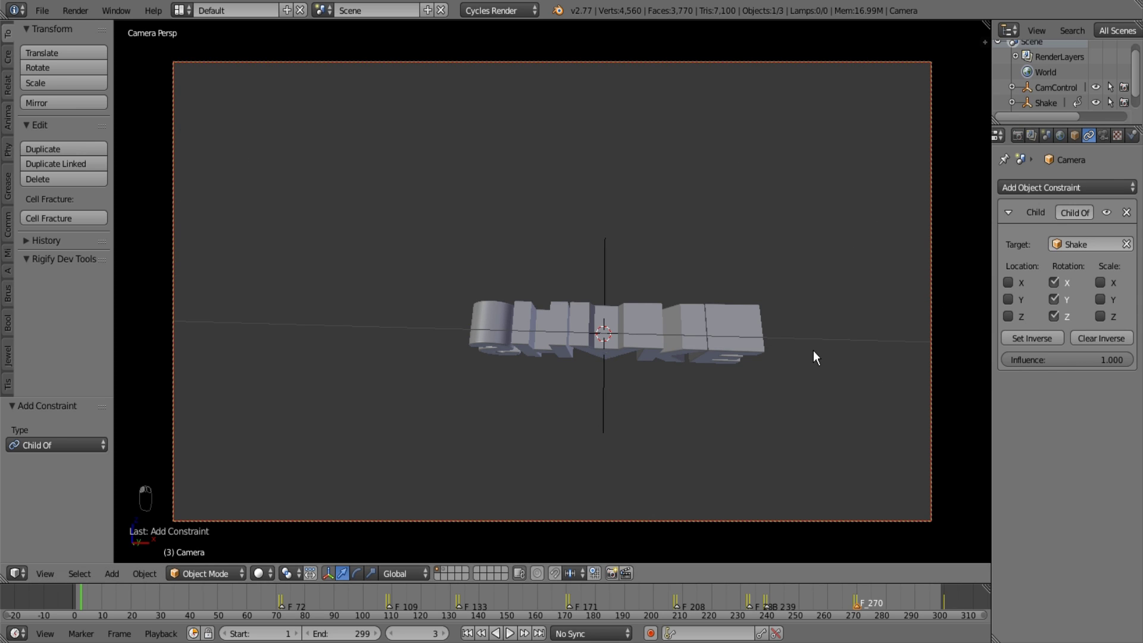
# Play back the shaking camera to frame 49 and clear the camera's CamControl parent
pyautogui.hotkey('alt', 'a')
pyautogui.hotkey('alt', 'a')
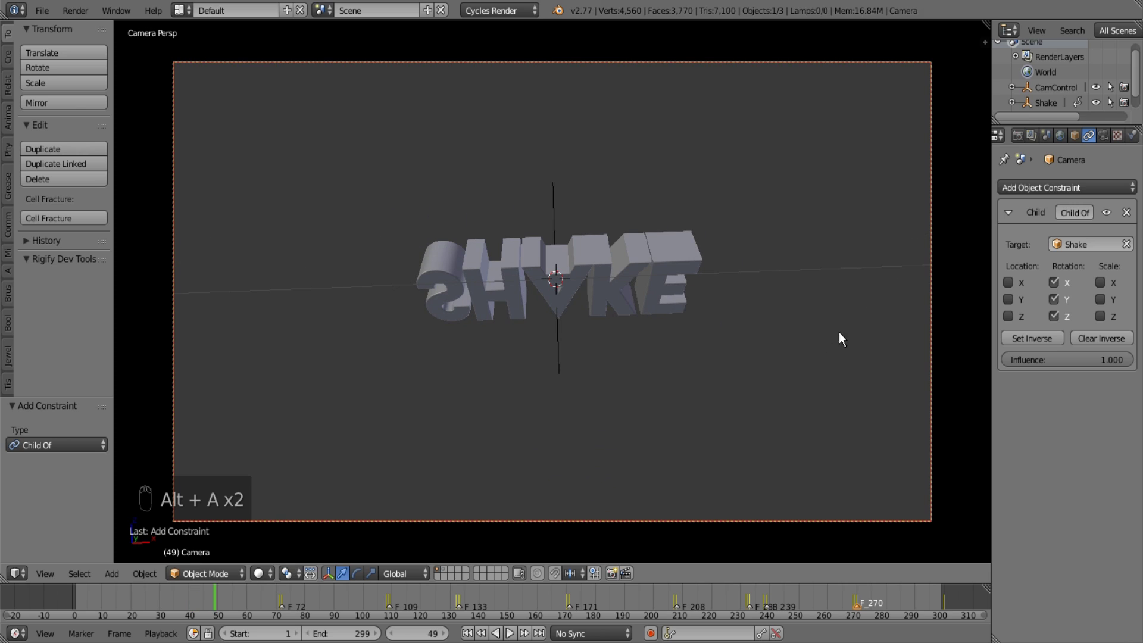
pyautogui.click(1076, 134)
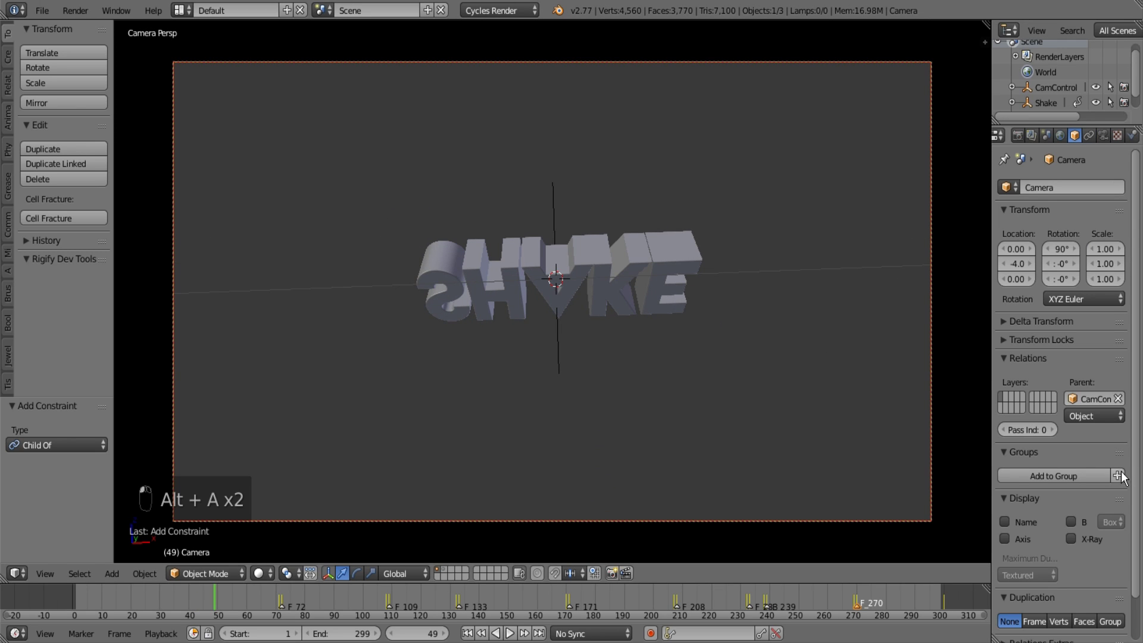
pyautogui.click(1118, 398)
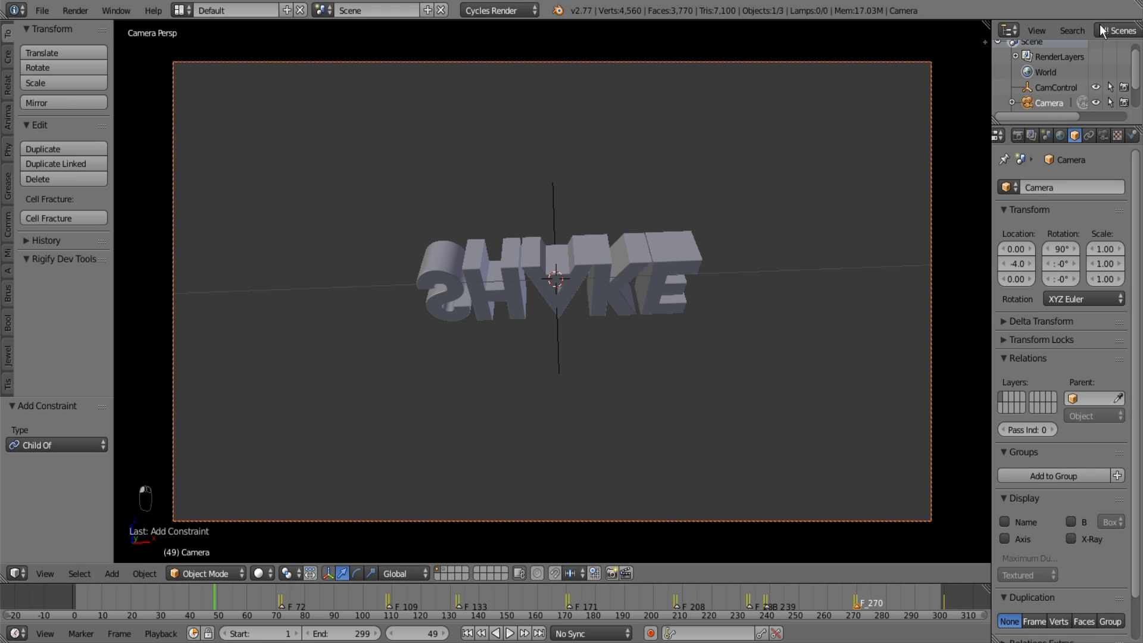
# Add a second Child Of constraint targeting CamControl to the camera, keeping all axes enabled, and collapse its settings
pyautogui.click(1090, 137)
pyautogui.click(1068, 188)
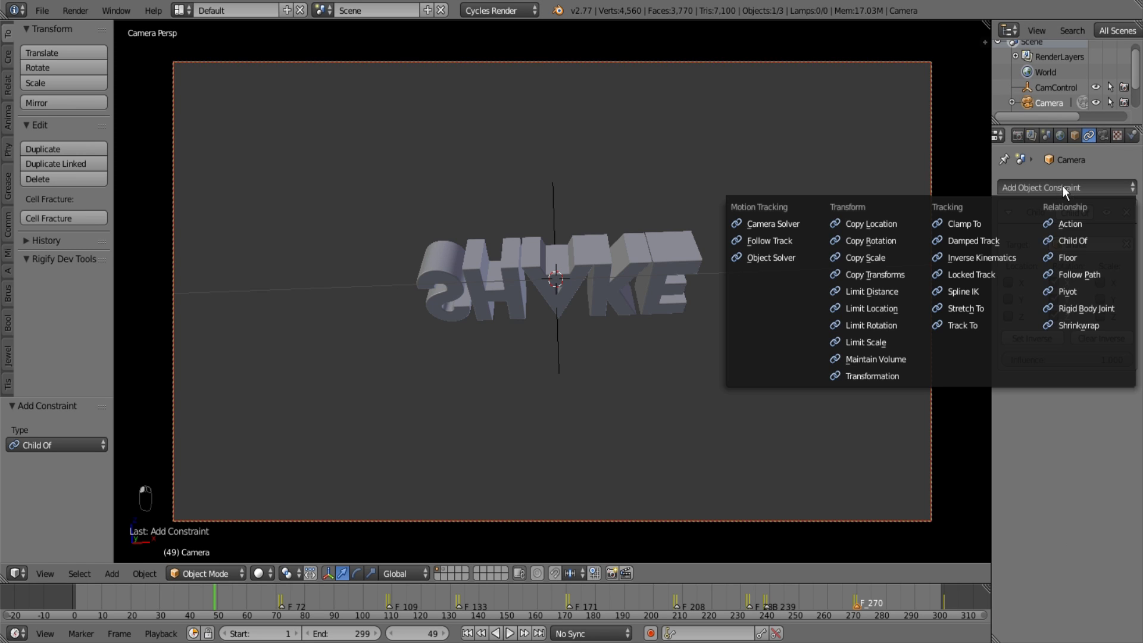
pyautogui.click(1066, 237)
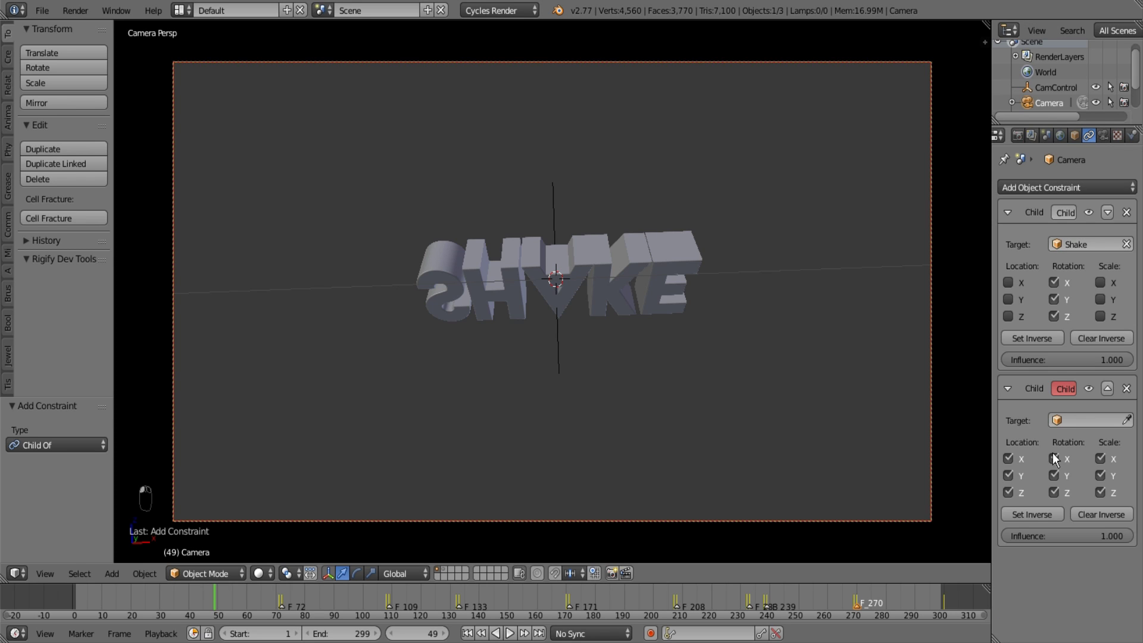
pyautogui.click(1077, 416)
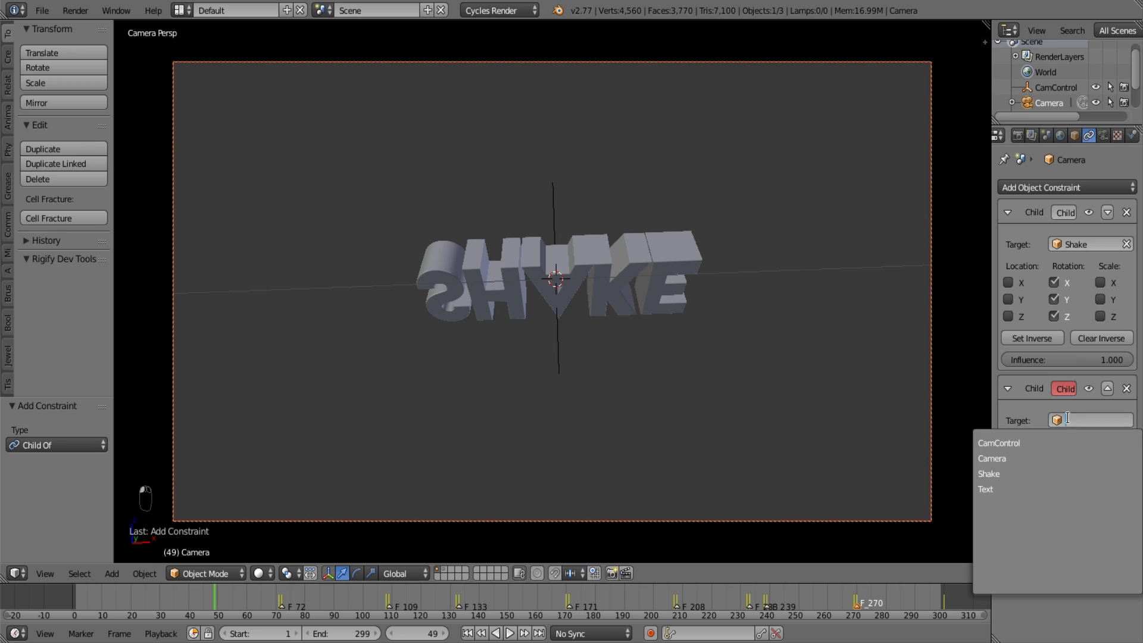
pyautogui.click(1020, 445)
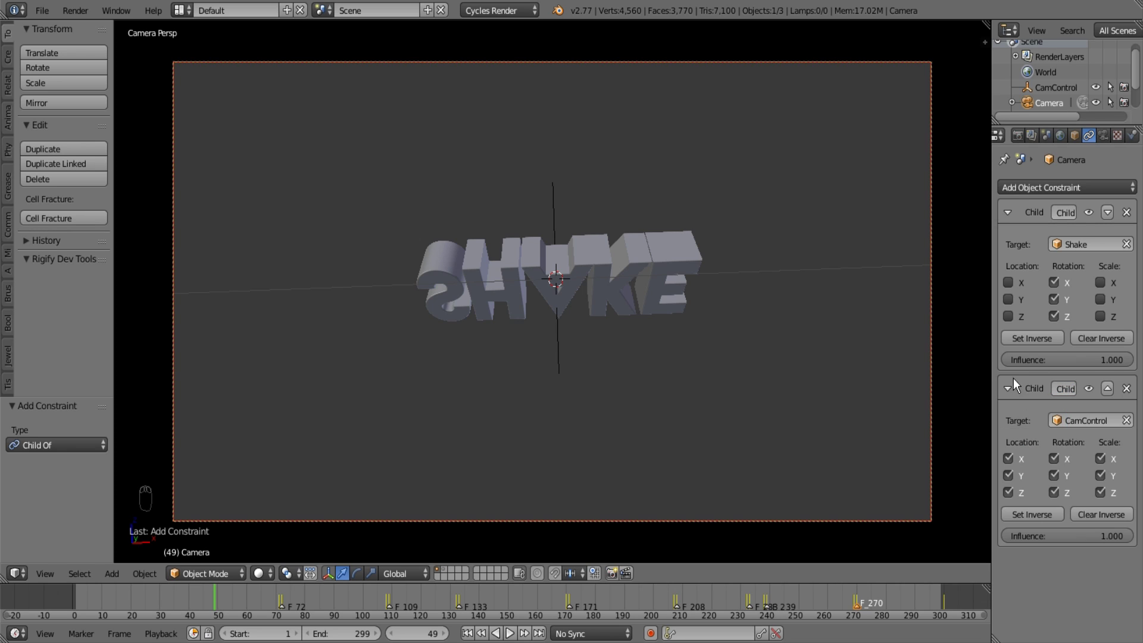
pyautogui.click(1008, 388)
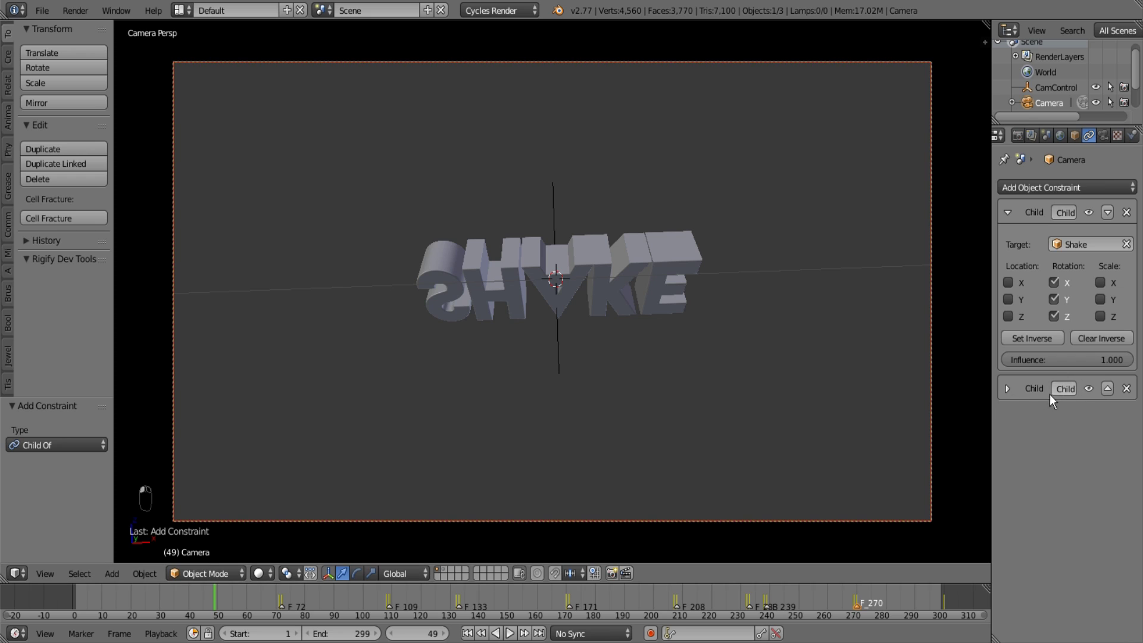
pyautogui.click(1007, 389)
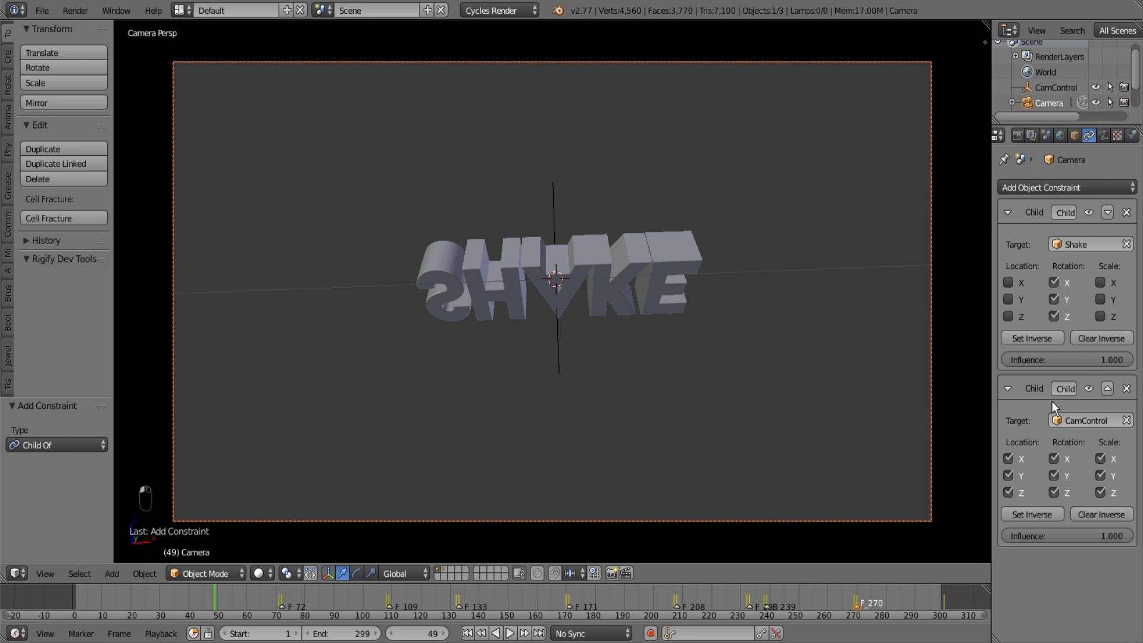
pyautogui.click(1008, 389)
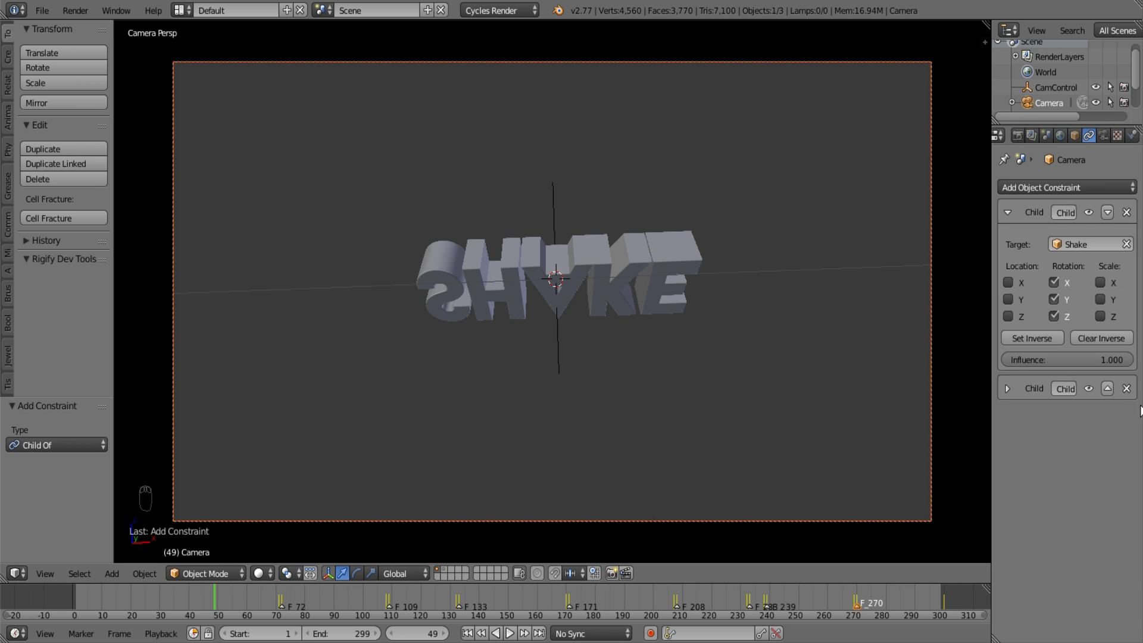
# Set the Shake constraint's influence to 0 and keyframe it at frame 71
pyautogui.moveTo(1107, 354); pyautogui.dragTo(1008, 360)
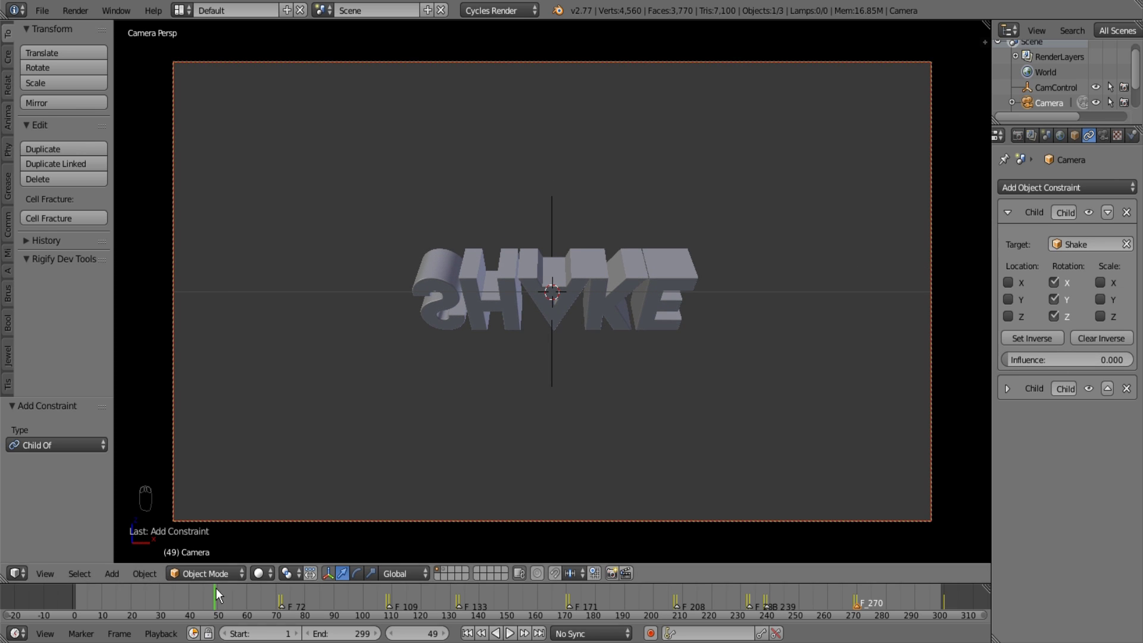
pyautogui.hotkey('alt', 'a')
pyautogui.click(280, 606)
pyautogui.hotkey('alt', 'a')
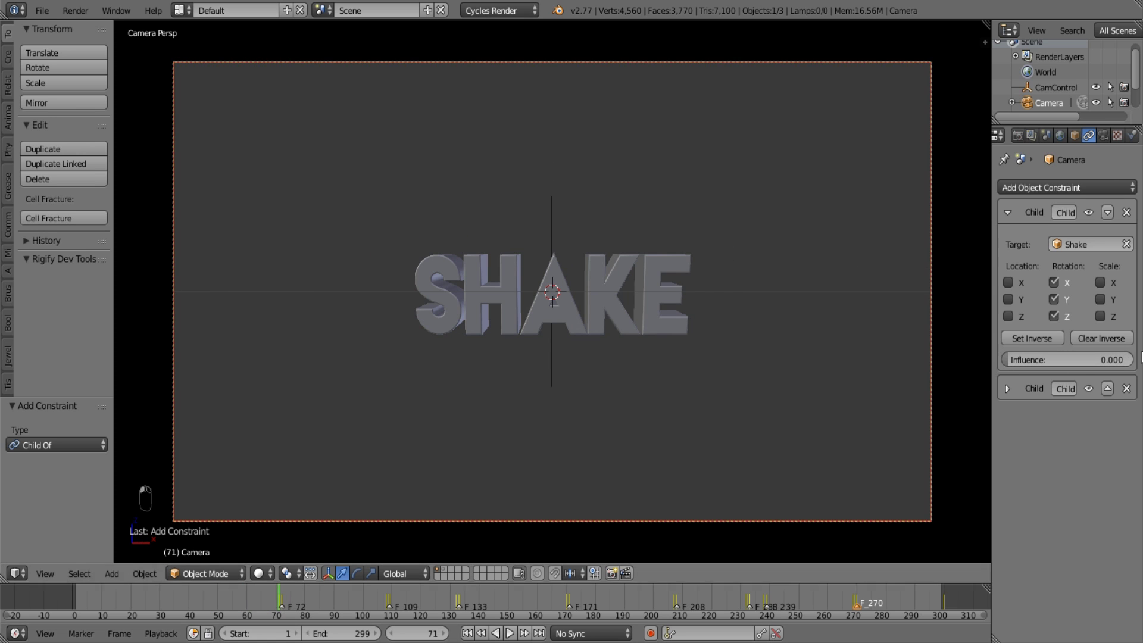
pyautogui.rightClick(1066, 359)
pyautogui.click(1065, 359)
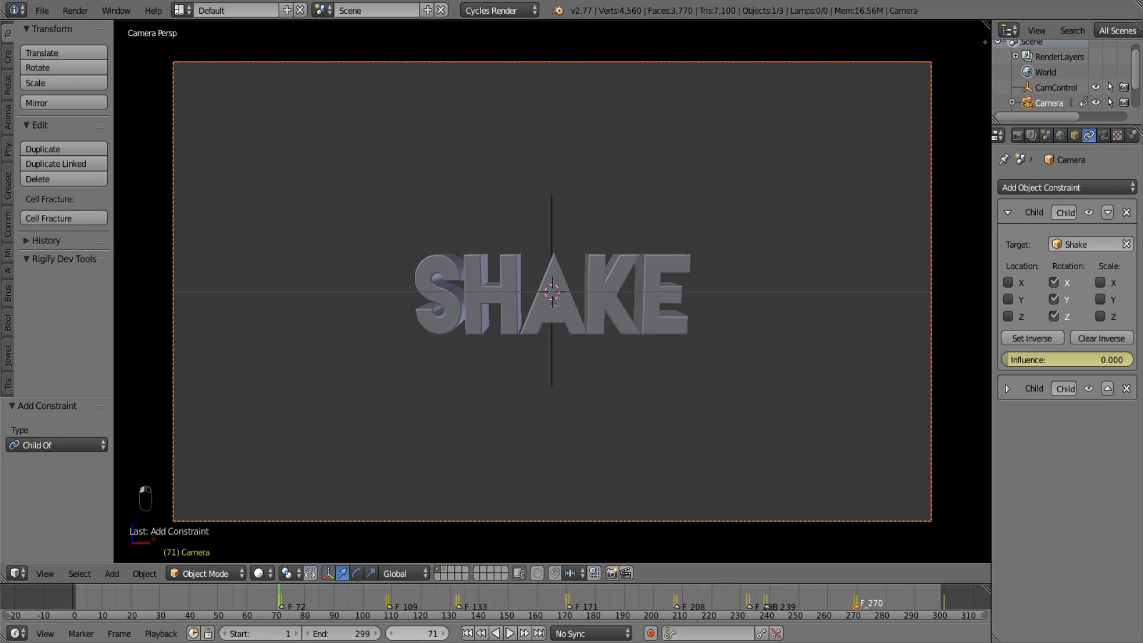
# Set the Shake constraint's influence to 0.3 at frame 73 and insert a keyframe for it
pyautogui.press('Right')
pyautogui.press('Right')
pyautogui.click(1087, 355)
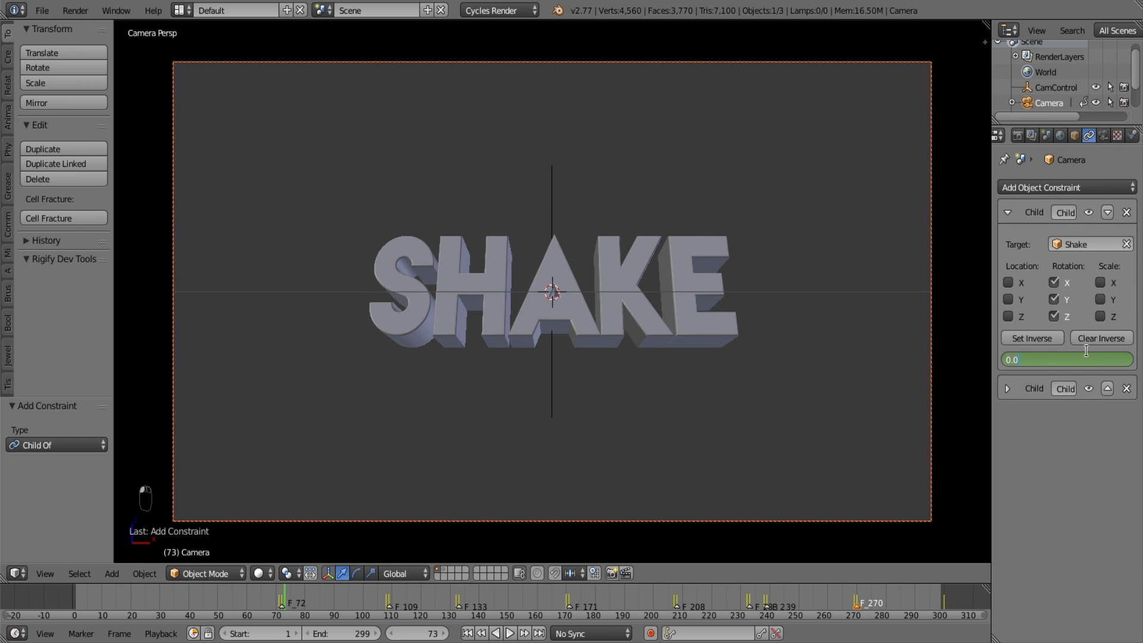
pyautogui.write('1')
pyautogui.press('Return')
pyautogui.rightClick(1070, 366)
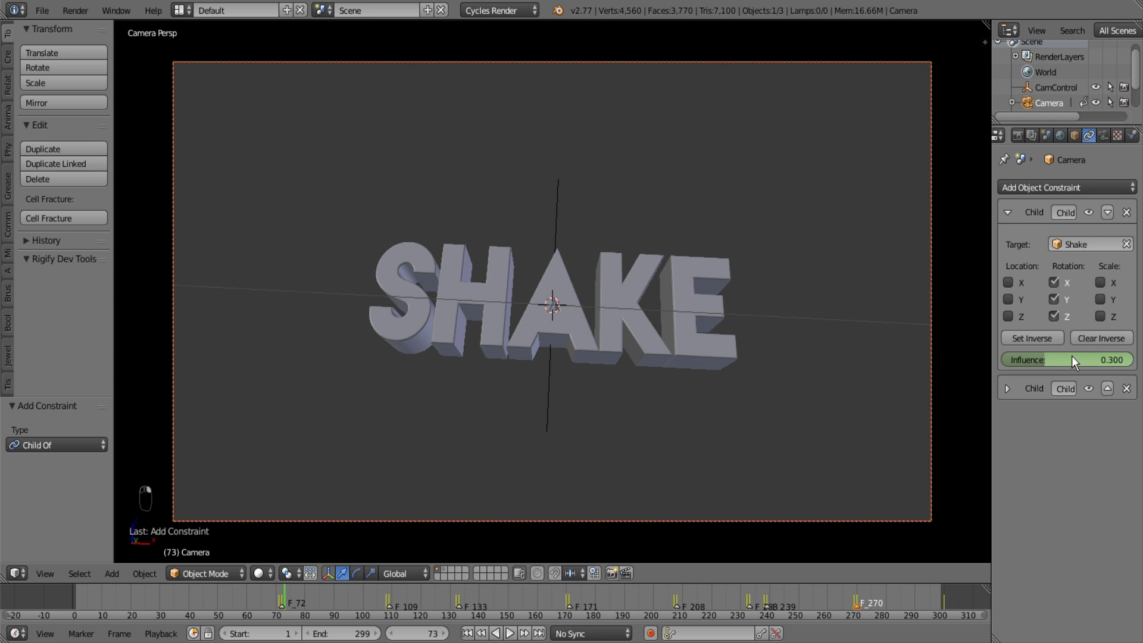
pyautogui.rightClick(1071, 355)
pyautogui.click(1071, 355)
# Show the camera's influence curve in the Graph Editor and set the frame 71 keyframe's interpolation to Linear
pyautogui.click(16, 573)
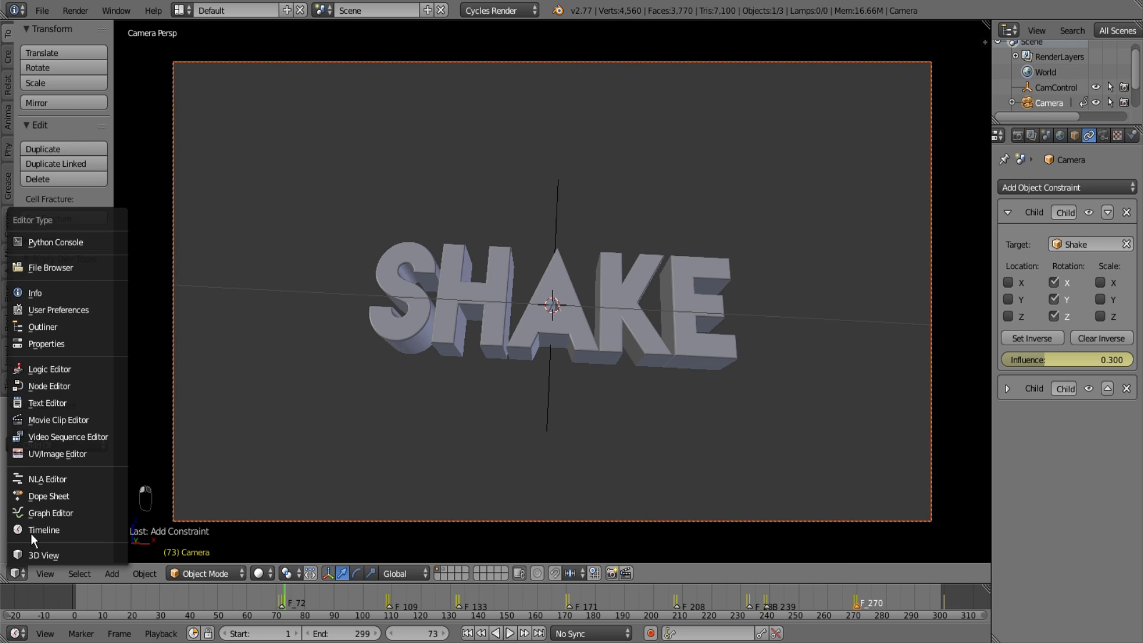
pyautogui.click(43, 512)
pyautogui.press('a')
pyautogui.press('Home')
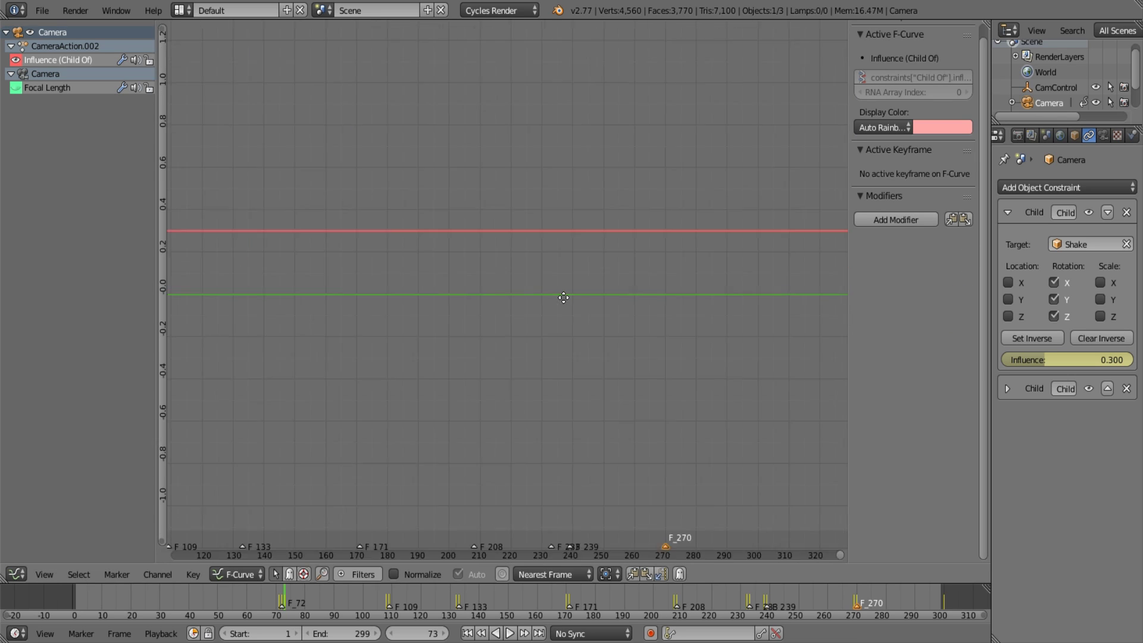
pyautogui.press('Home')
pyautogui.rightClick(683, 321)
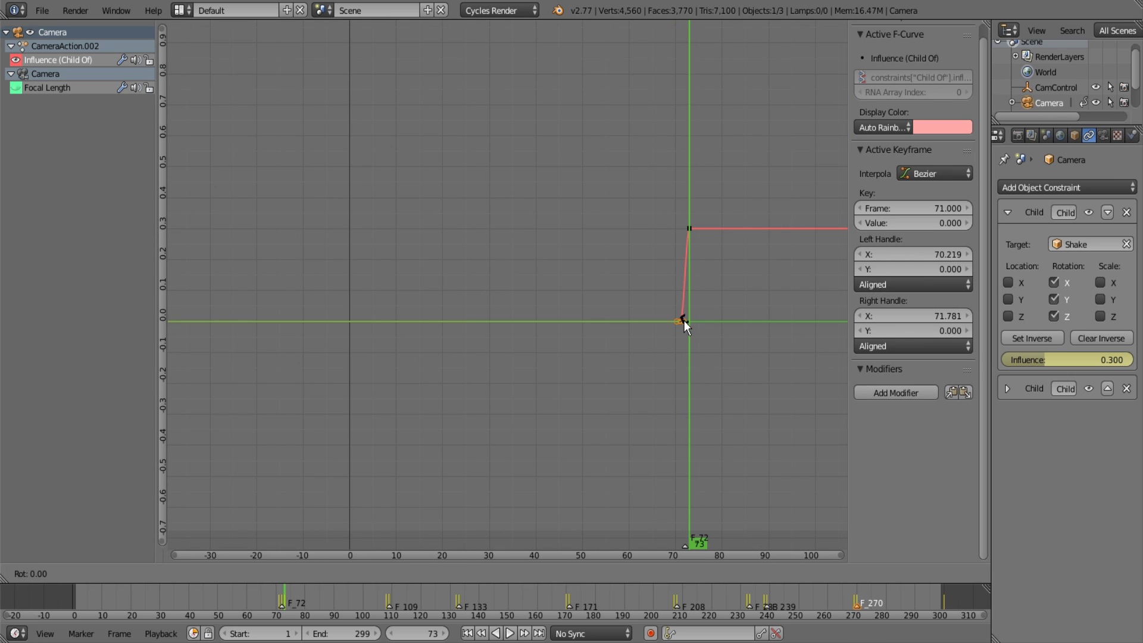
pyautogui.press('t')
pyautogui.click(433, 355)
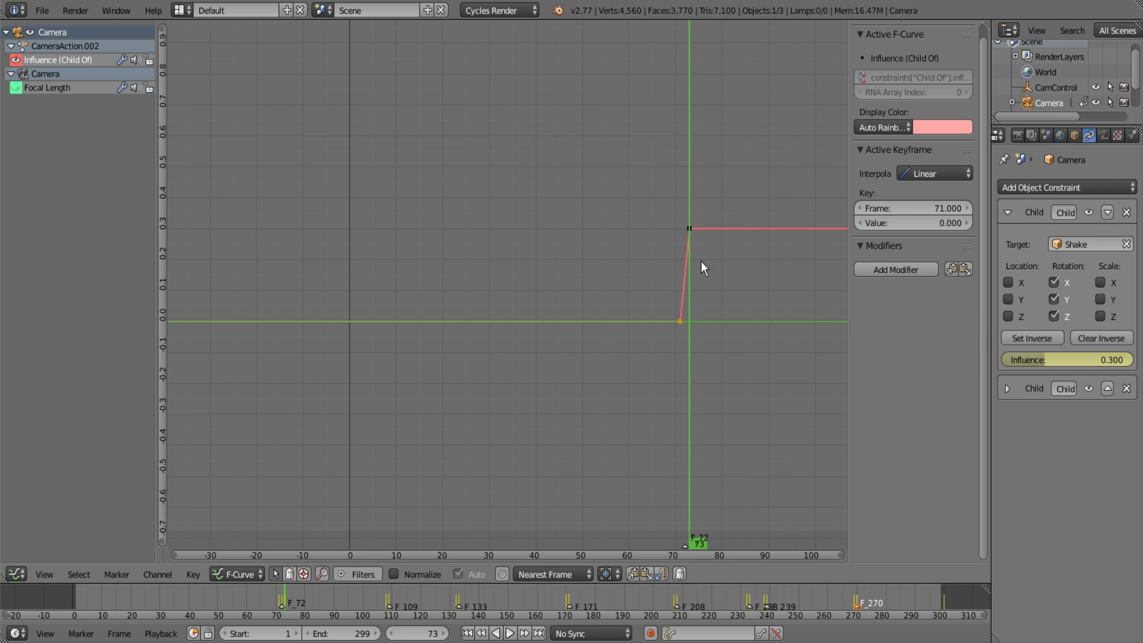
# Give the frame 73 influence keyframe Sinusoidal interpolation with Ease Out easing
pyautogui.rightClick(694, 230)
pyautogui.press('t')
pyautogui.click(778, 225)
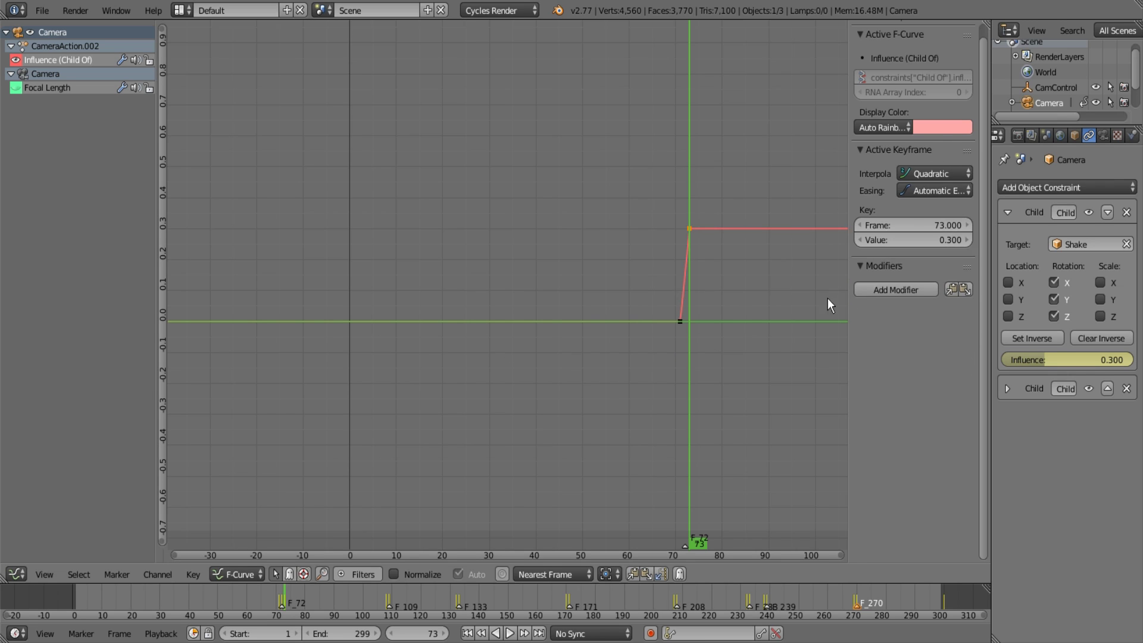
pyautogui.click(953, 174)
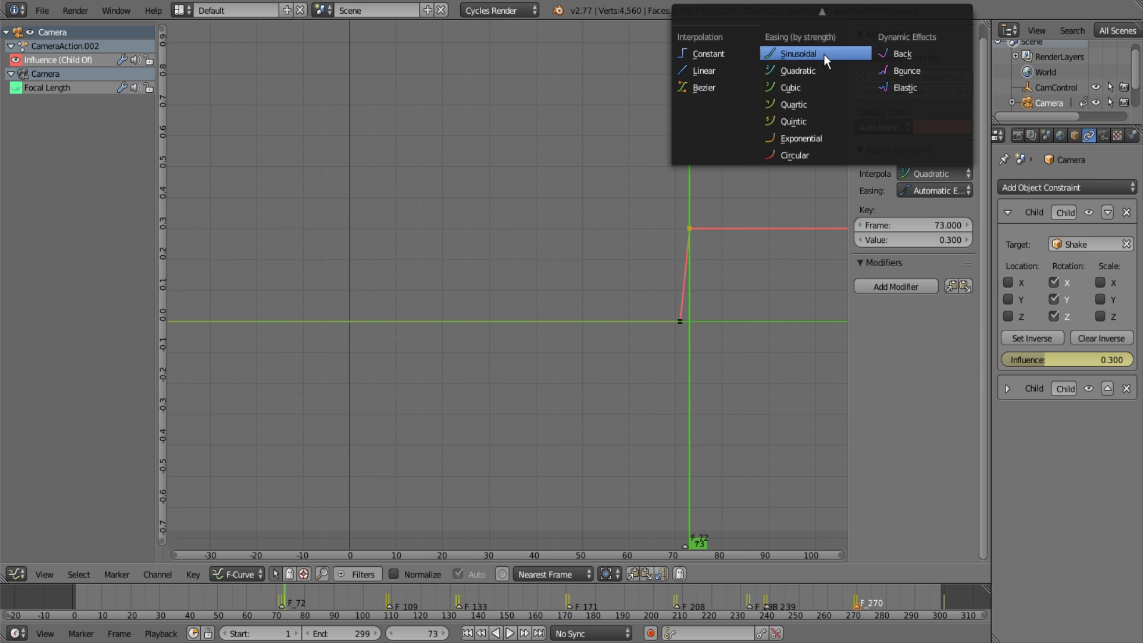
pyautogui.click(824, 55)
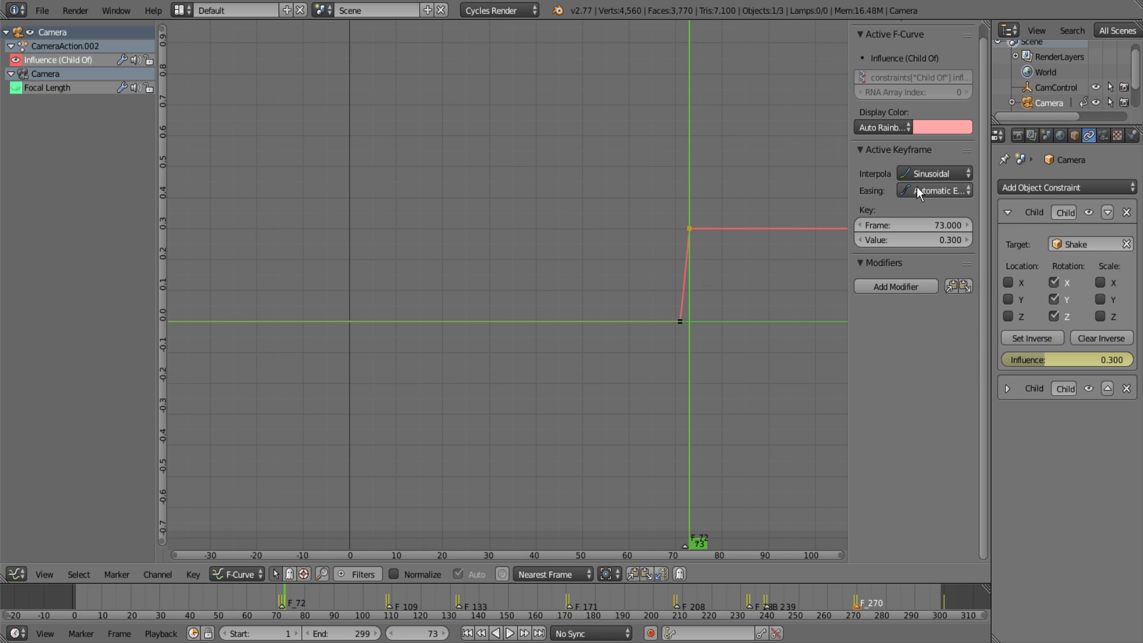
pyautogui.click(917, 188)
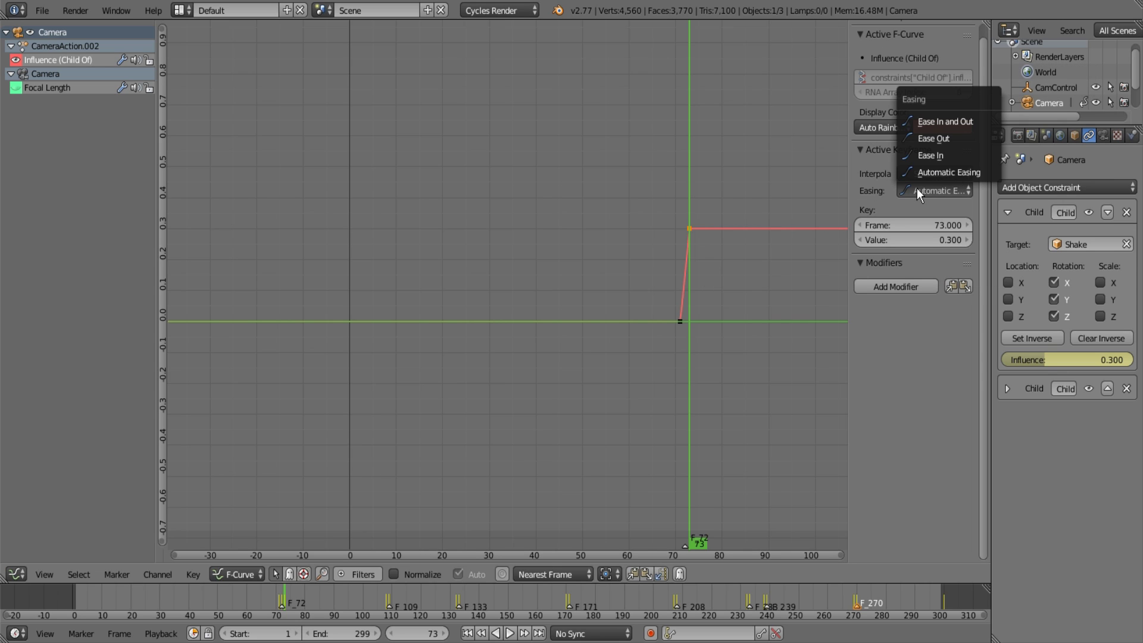
pyautogui.click(952, 136)
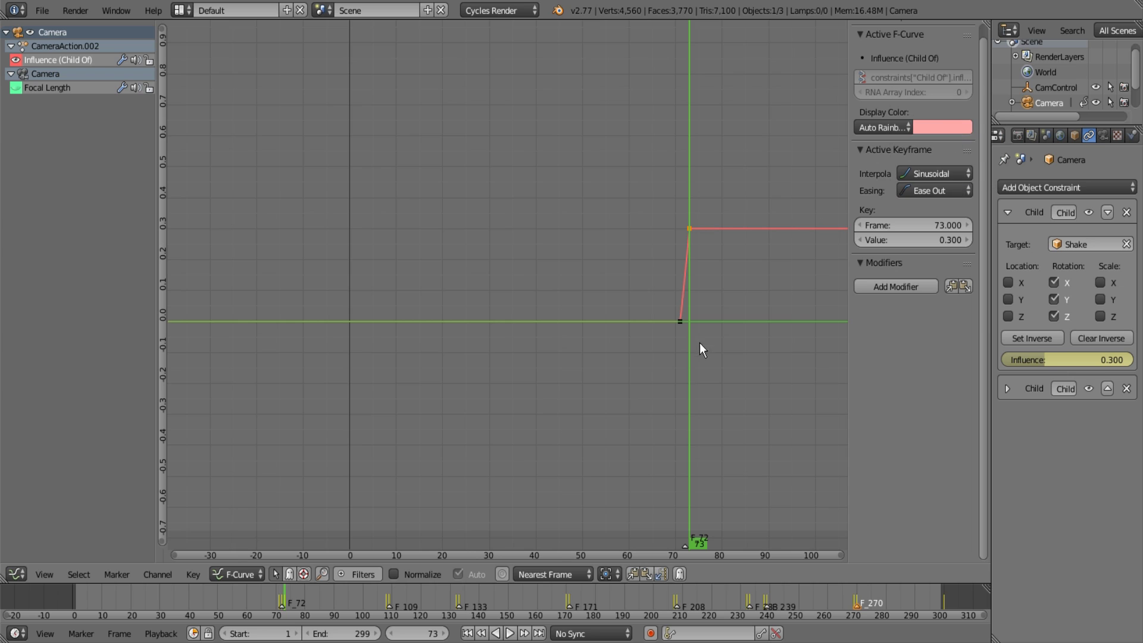
# Duplicate the pair of influence keyframes along the time axis three times, starting the copies at frames 108, 132 and 170
pyautogui.moveTo(699, 341); pyautogui.dragTo(535, 323, button='middle')
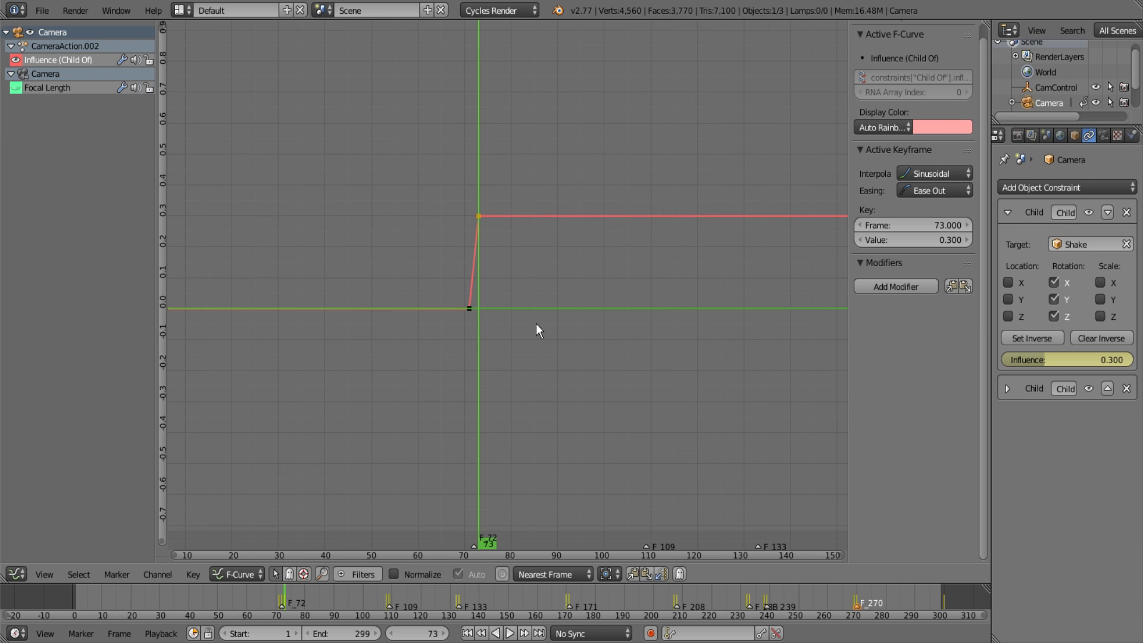
pyautogui.keyDown('shift'); pyautogui.click(469, 309); pyautogui.keyUp('shift')
pyautogui.hotkey('shift', 'd')
pyautogui.press('x')
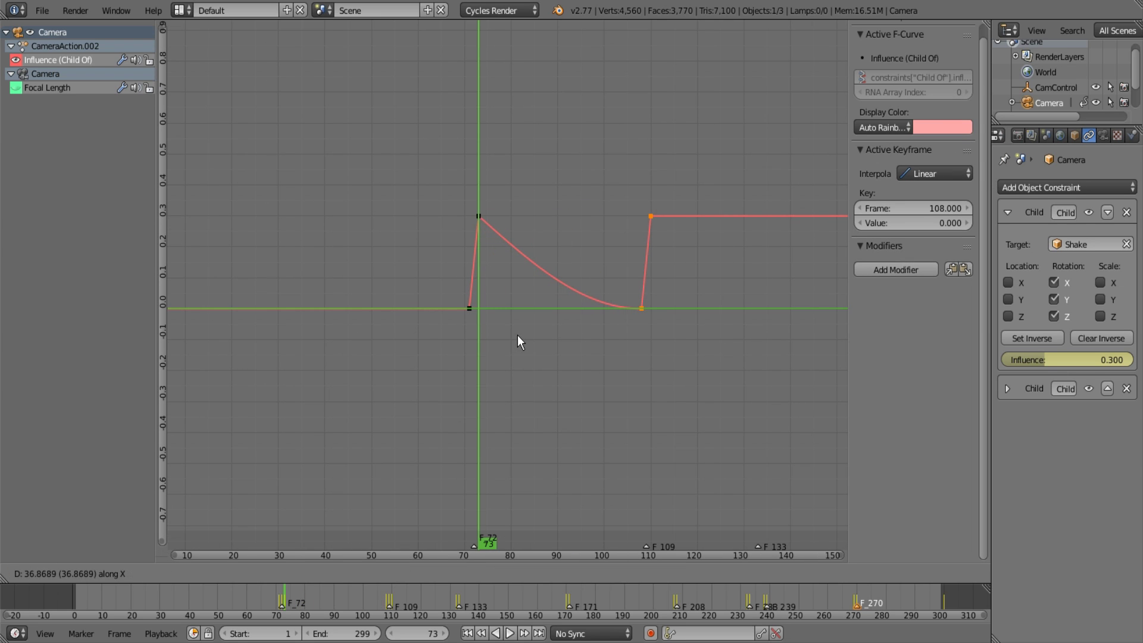
pyautogui.click(517, 342)
pyautogui.hotkey('shift', 'd')
pyautogui.press('x')
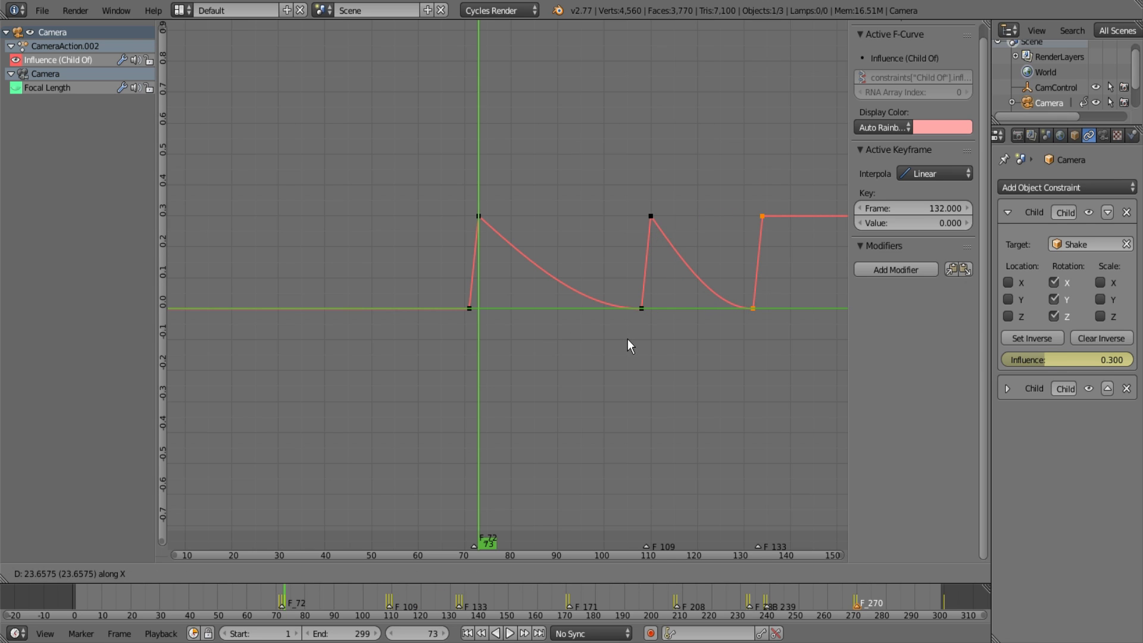
pyautogui.click(627, 338)
pyautogui.hotkey('shift', 'd')
pyautogui.press('x')
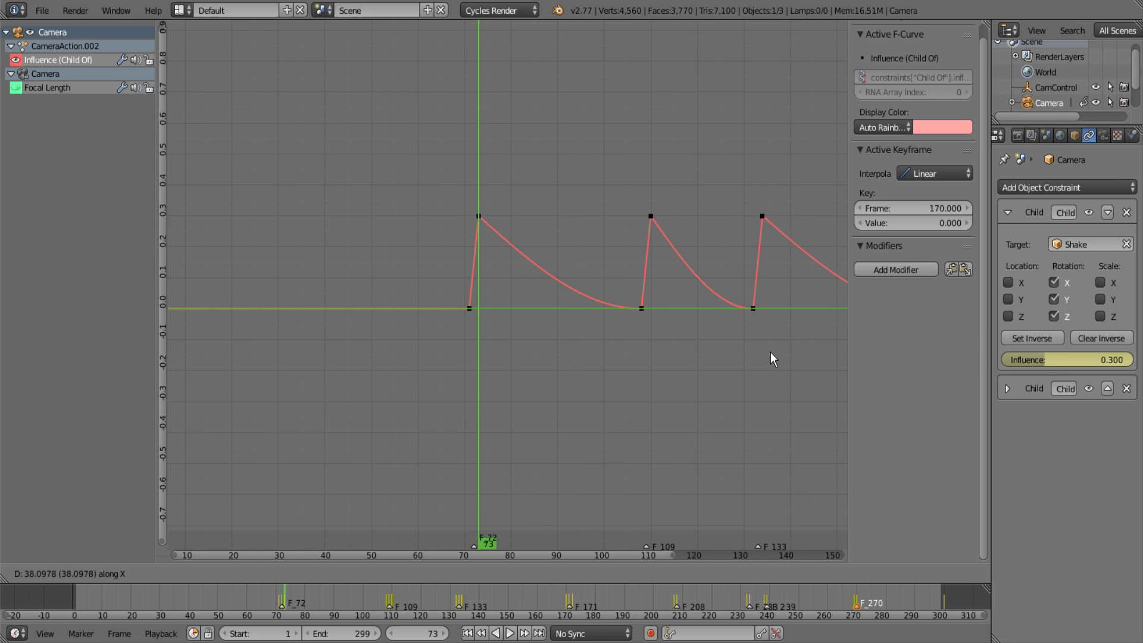
pyautogui.click(765, 352)
pyautogui.press('Home')
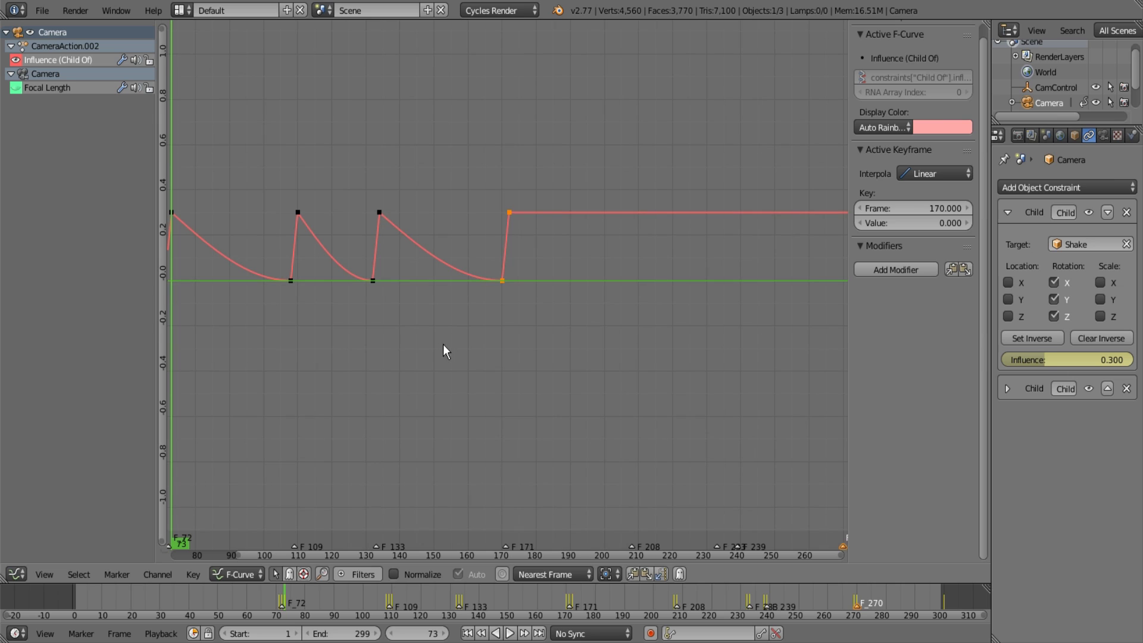
# Duplicate the influence keyframe pair four more times along the time axis, starting the copies at about frames 207, 232, 238 and 269
pyautogui.hotkey('shift', 'd')
pyautogui.press('x')
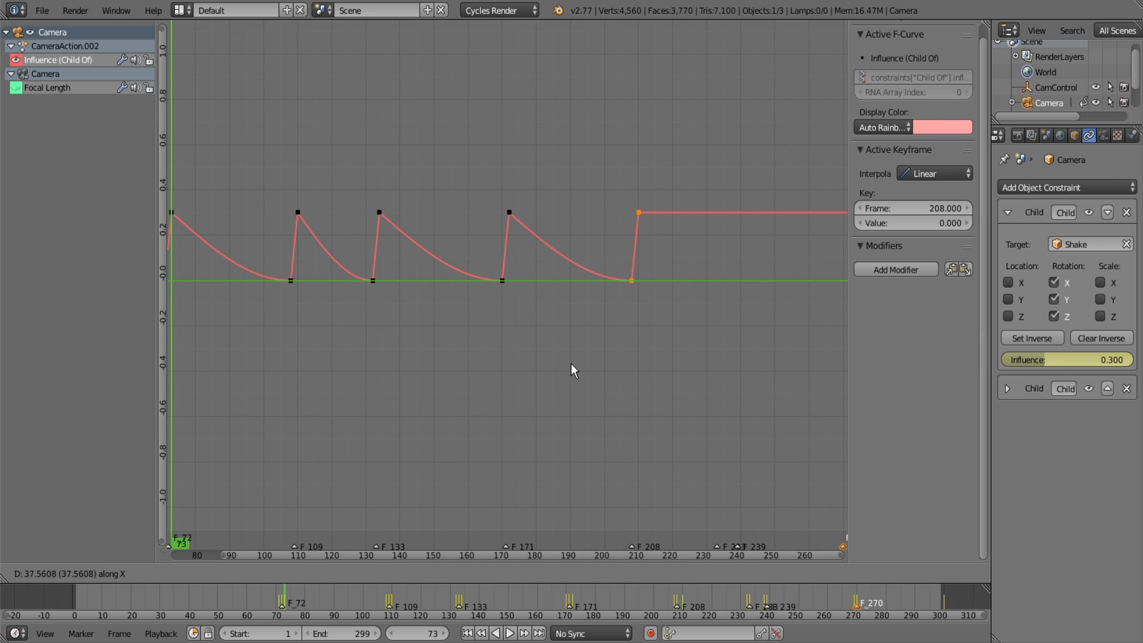
pyautogui.click(570, 365)
pyautogui.hotkey('shift', 'd')
pyautogui.press('x')
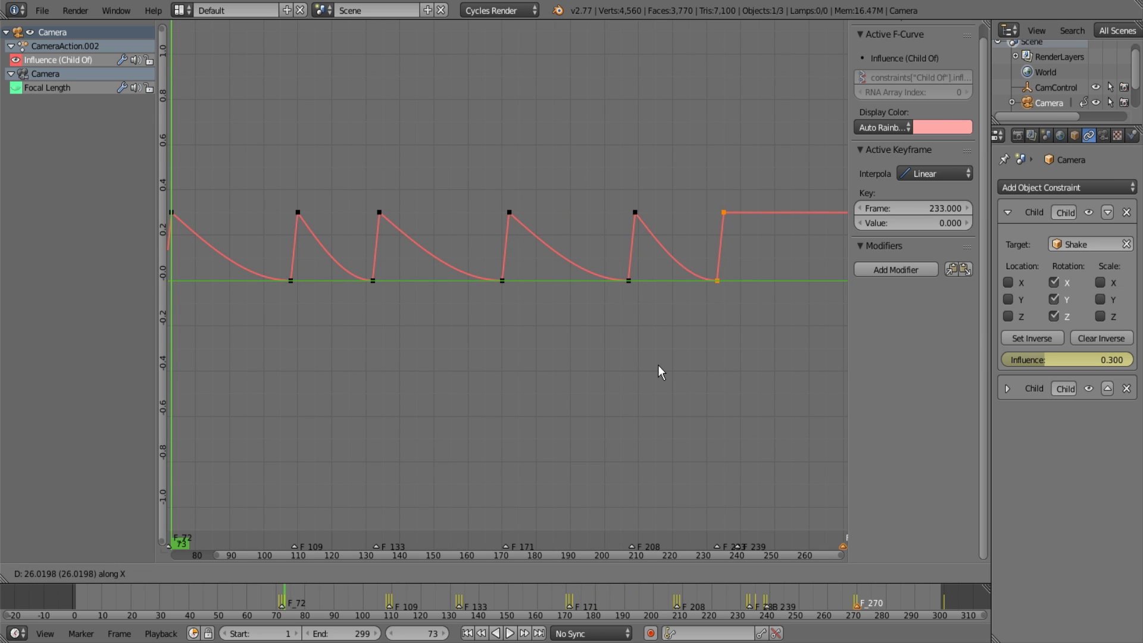
pyautogui.click(655, 365)
pyautogui.hotkey('shift', 'd')
pyautogui.press('x')
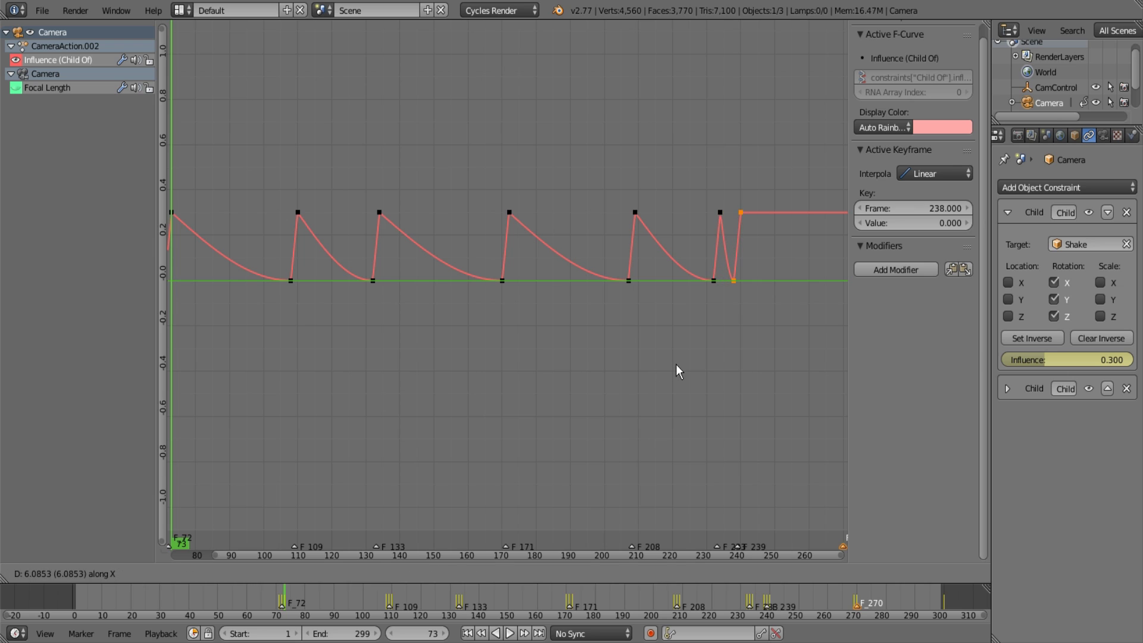
pyautogui.click(676, 370)
pyautogui.hotkey('shift', 'd')
pyautogui.press('x')
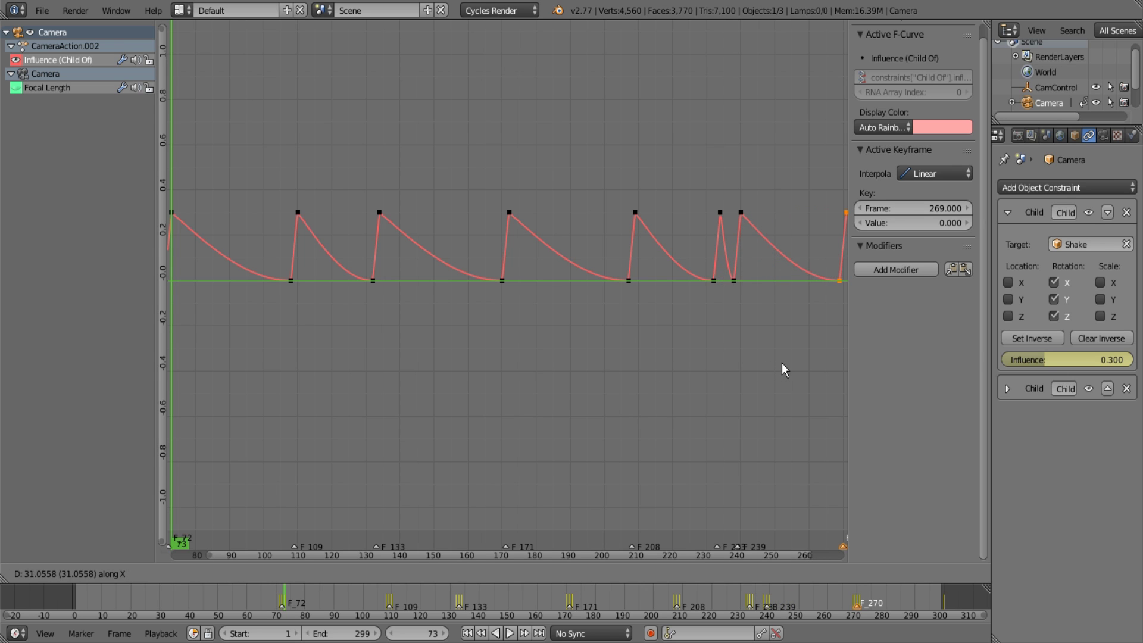
pyautogui.click(782, 362)
# Duplicate the zero-influence keyframe at frame 269 to frame 300 on the curve
pyautogui.press('Home')
pyautogui.rightClick(791, 281)
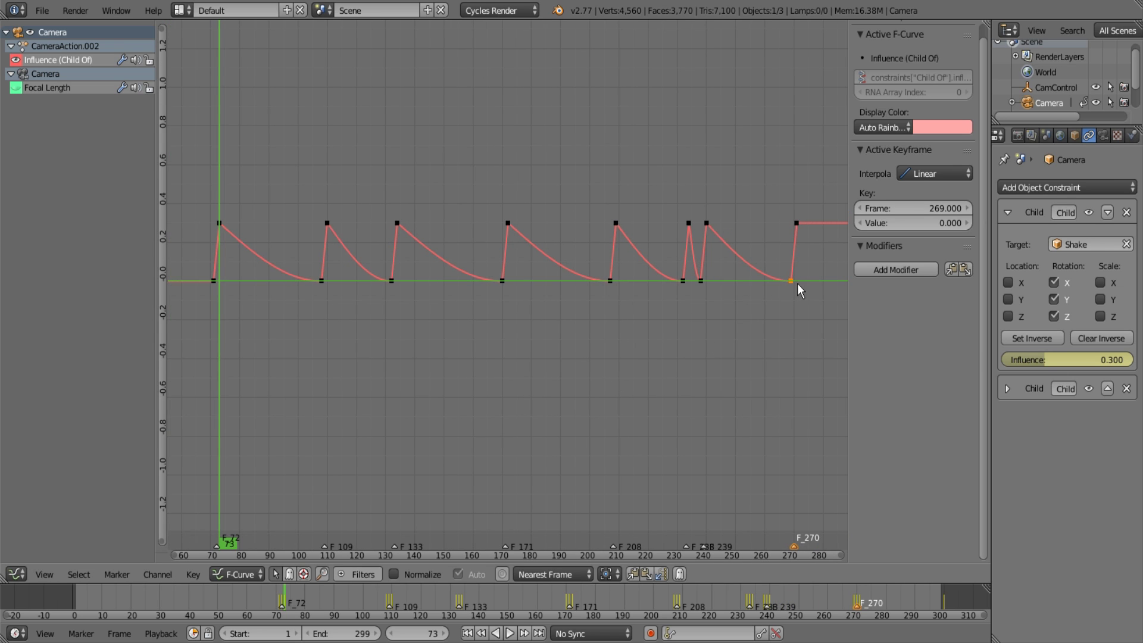
pyautogui.press('g')
pyautogui.click(589, 420)
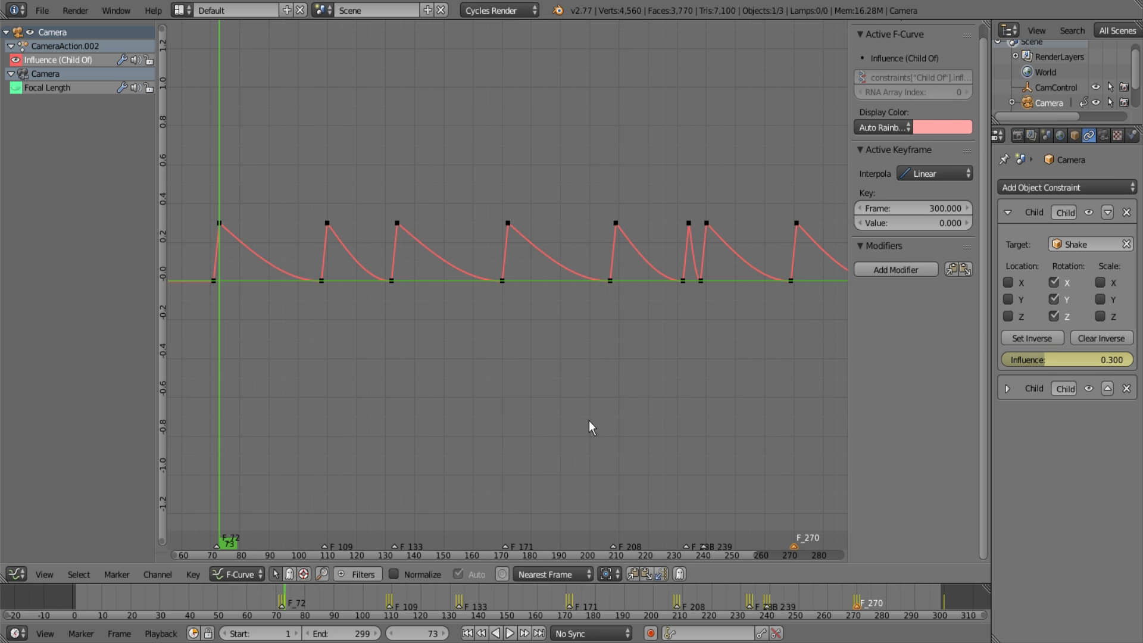
# Play back the camera shake in the 3D view and scrub to about frame 233 to review the influence peaks
pyautogui.click(16, 573)
pyautogui.click(27, 562)
pyautogui.hotkey('alt', 'a')
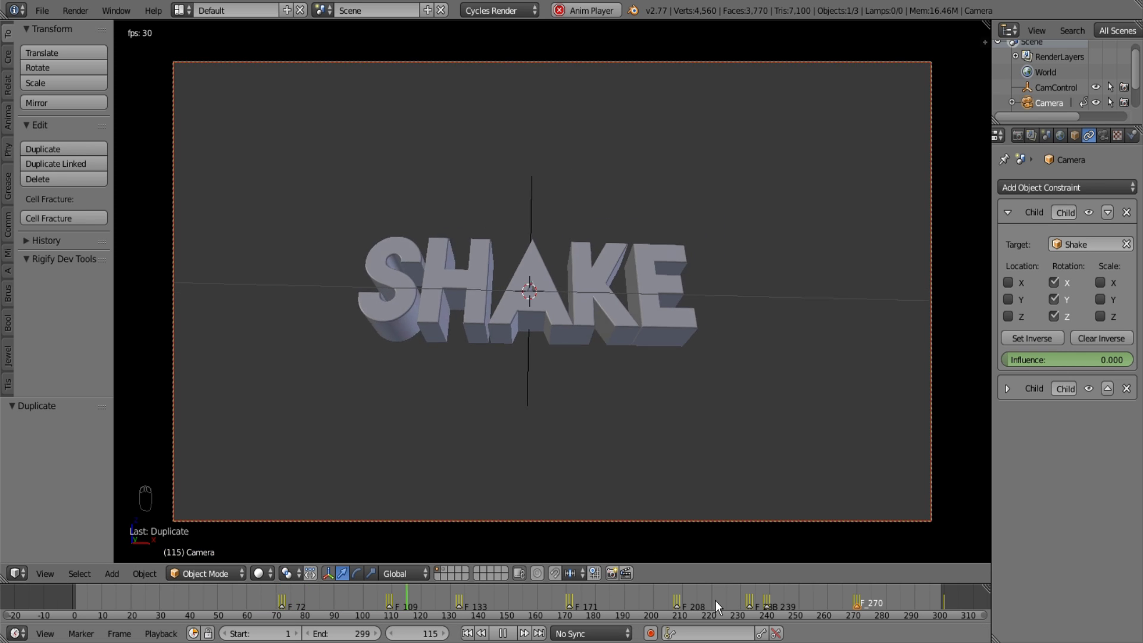
pyautogui.moveTo(715, 600); pyautogui.dragTo(748, 601)
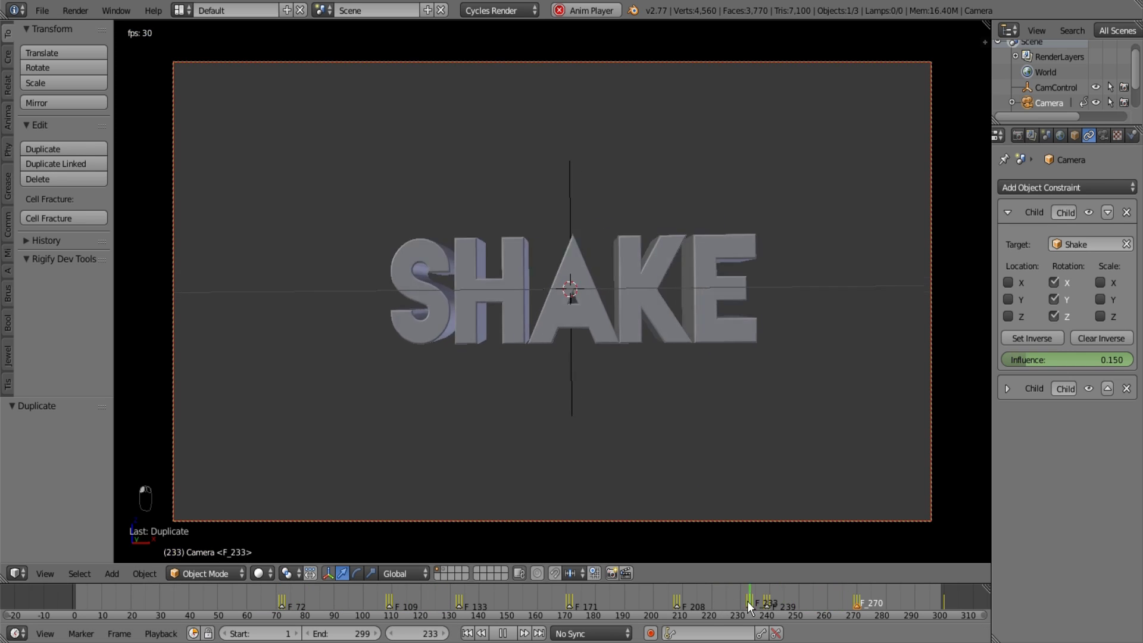
pyautogui.hotkey('alt', 'a')
# Raise the peak influence keyframe at frame 240 by 0.1 along the value axis, to 0.4
pyautogui.click(16, 573)
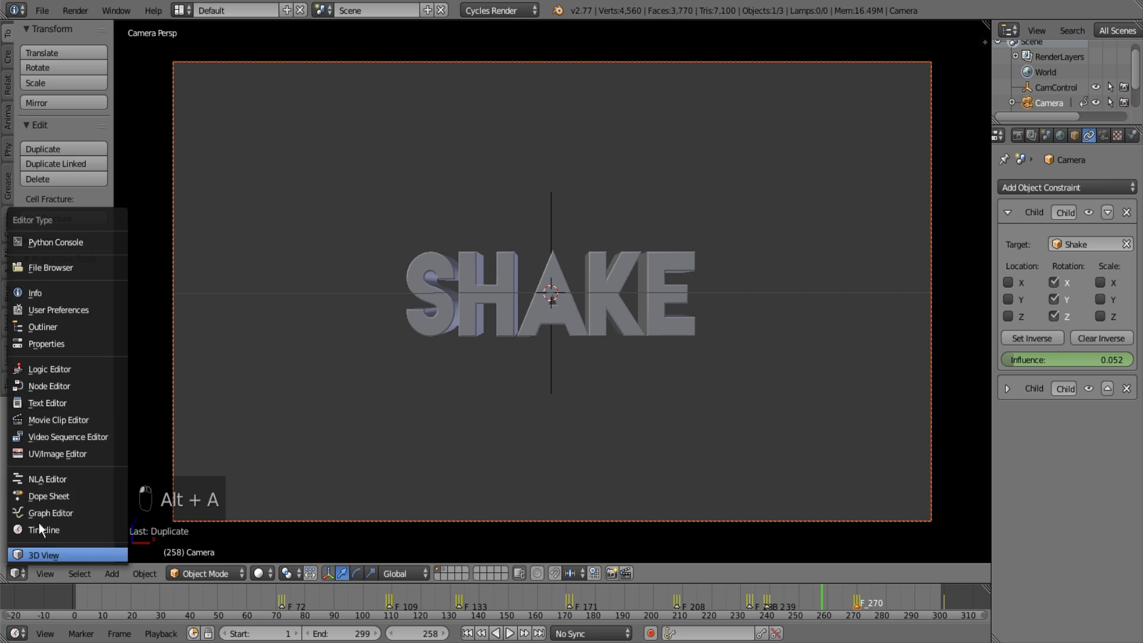
pyautogui.click(52, 511)
pyautogui.click(767, 601)
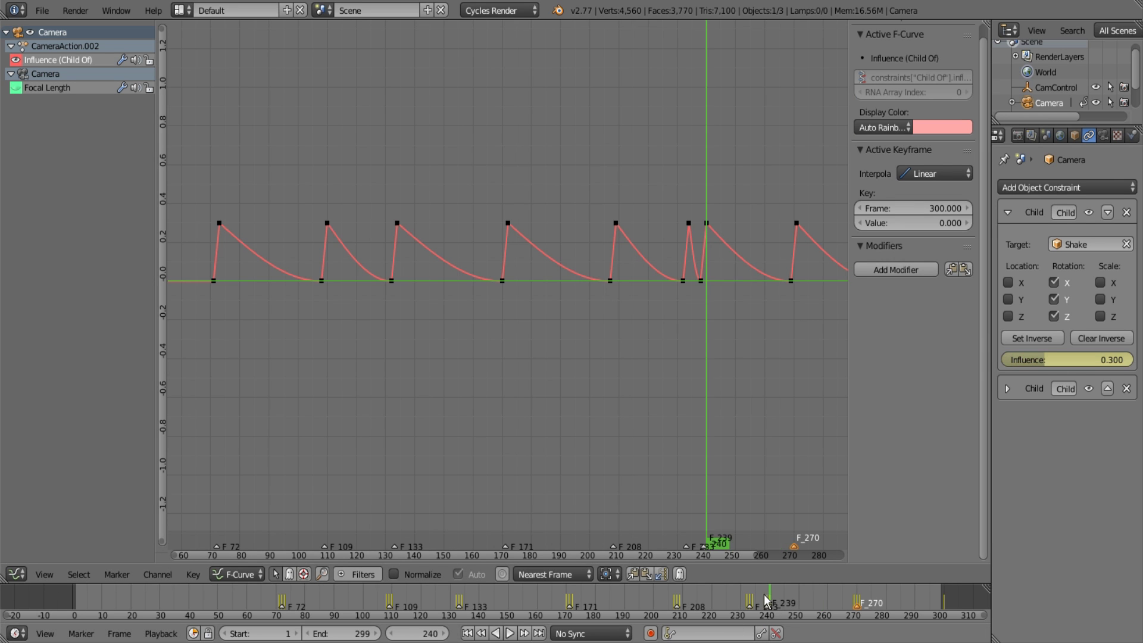
pyautogui.keyDown('ctrl'); pyautogui.moveTo(595, 409); pyautogui.dragTo(463, 262, button='middle'); pyautogui.keyUp('ctrl')
pyautogui.click(476, 256)
pyautogui.write('g')
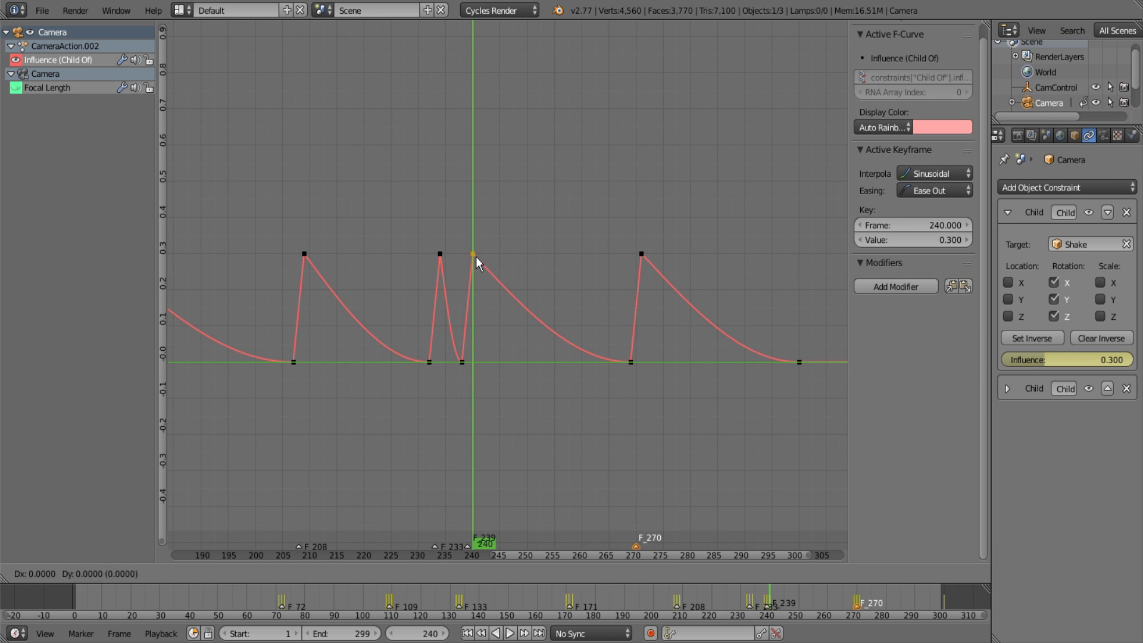
pyautogui.write('y')
pyautogui.write('0.1')
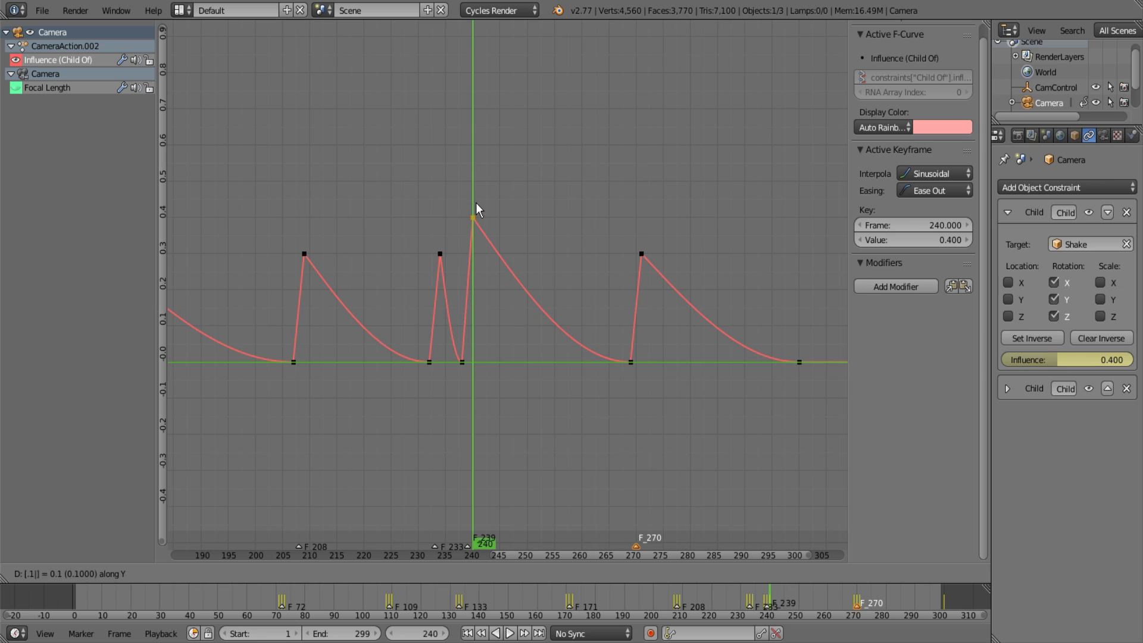
pyautogui.press('Return')
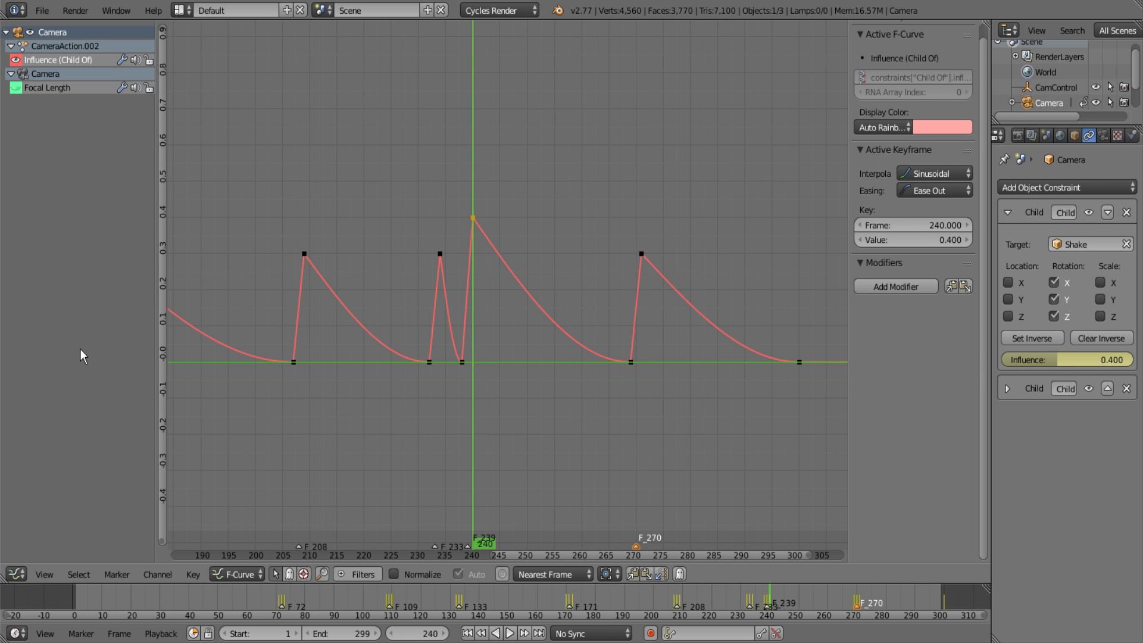
# Raise the influence keyframe at frame 238 by 0.05 along the value axis
pyautogui.rightClick(461, 359)
pyautogui.write('gy.0')
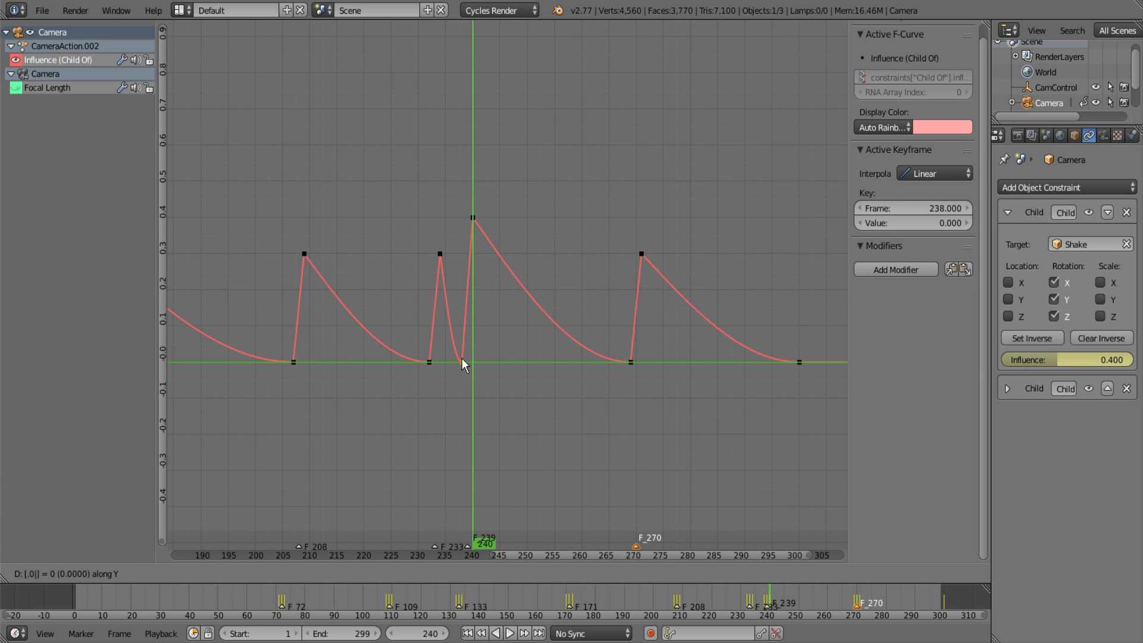
pyautogui.write('5')
pyautogui.press('Return')
# Play back the camera animation from frame 223 in the 3D view and save the file
pyautogui.click(22, 577)
pyautogui.click(36, 560)
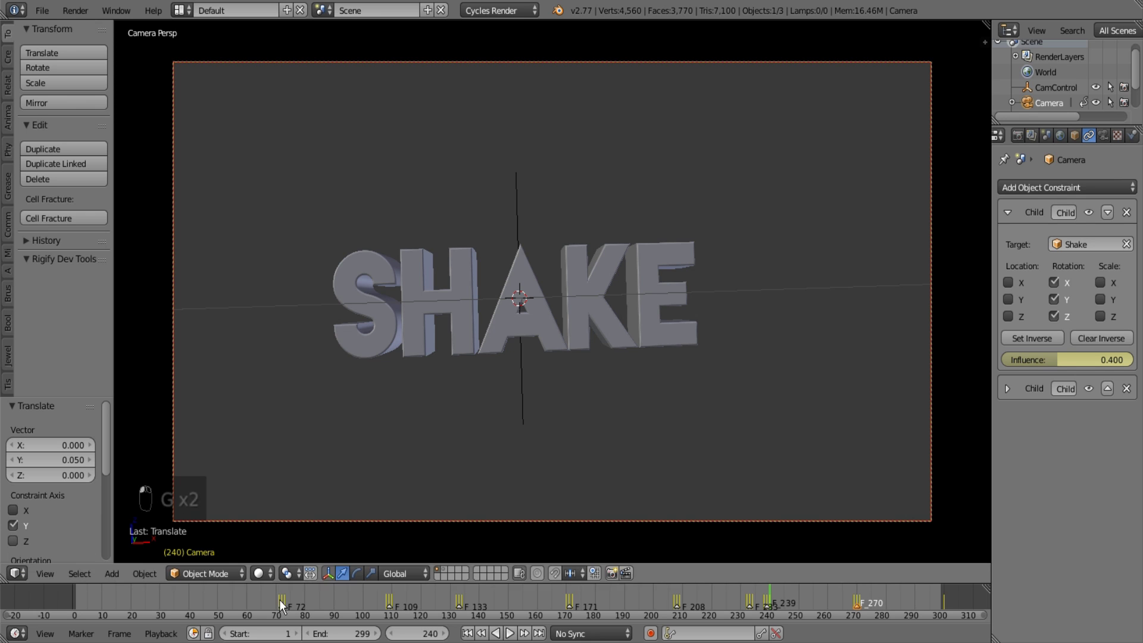
pyautogui.click(720, 601)
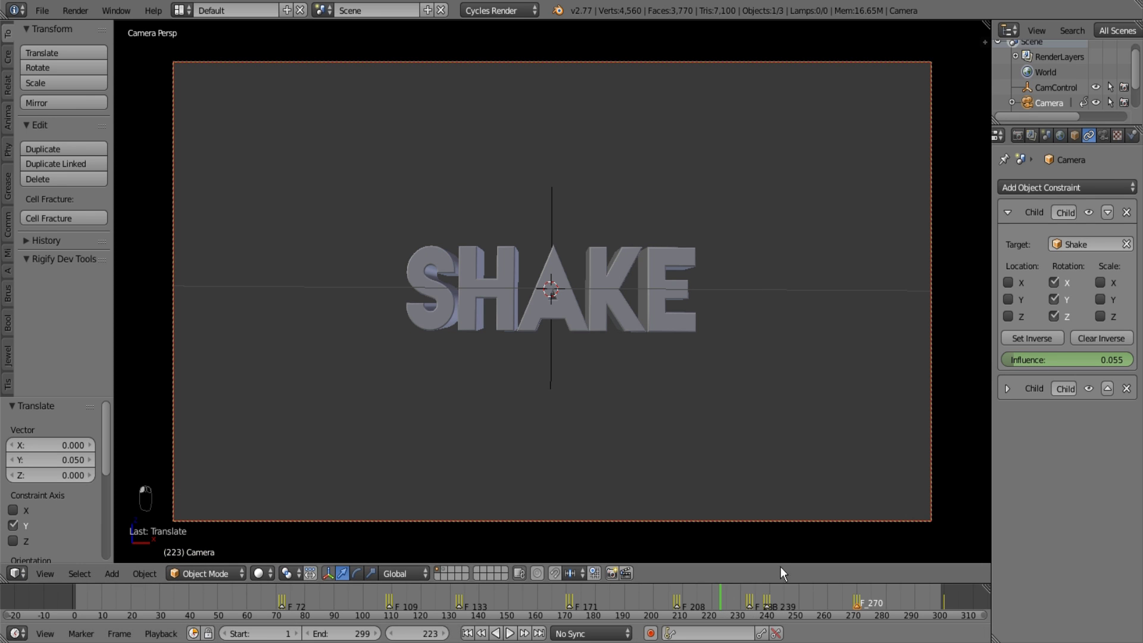
pyautogui.hotkey('alt', 'a')
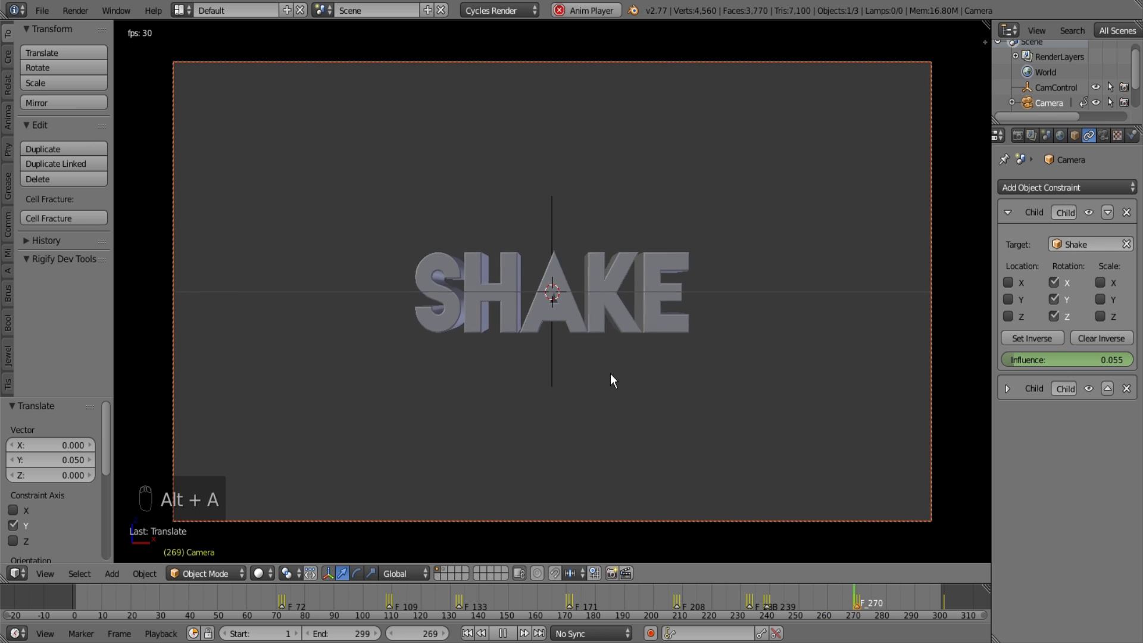
pyautogui.hotkey('ctrl', 's')
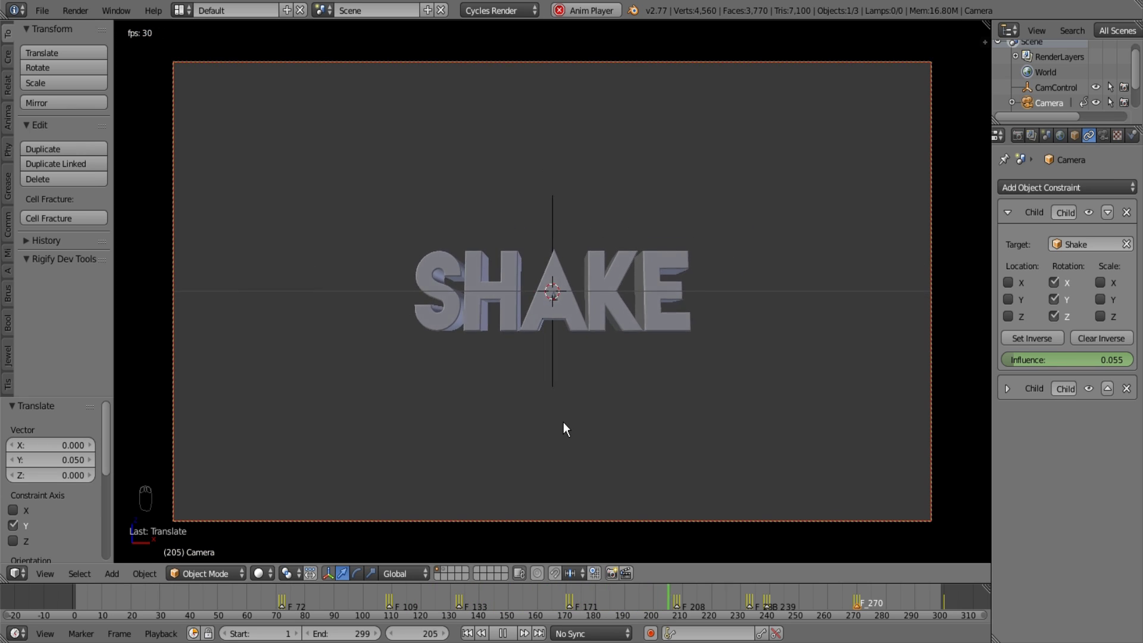
# Select the peak influence keyframes except the one near frame 234 and try Quadratic and Cubic interpolation on them
pyautogui.click(14, 573)
pyautogui.click(40, 521)
pyautogui.hotkey('alt', 'a')
pyautogui.keyDown('ctrl'); pyautogui.moveTo(327, 366); pyautogui.dragTo(298, 312, button='middle'); pyautogui.keyUp('ctrl')
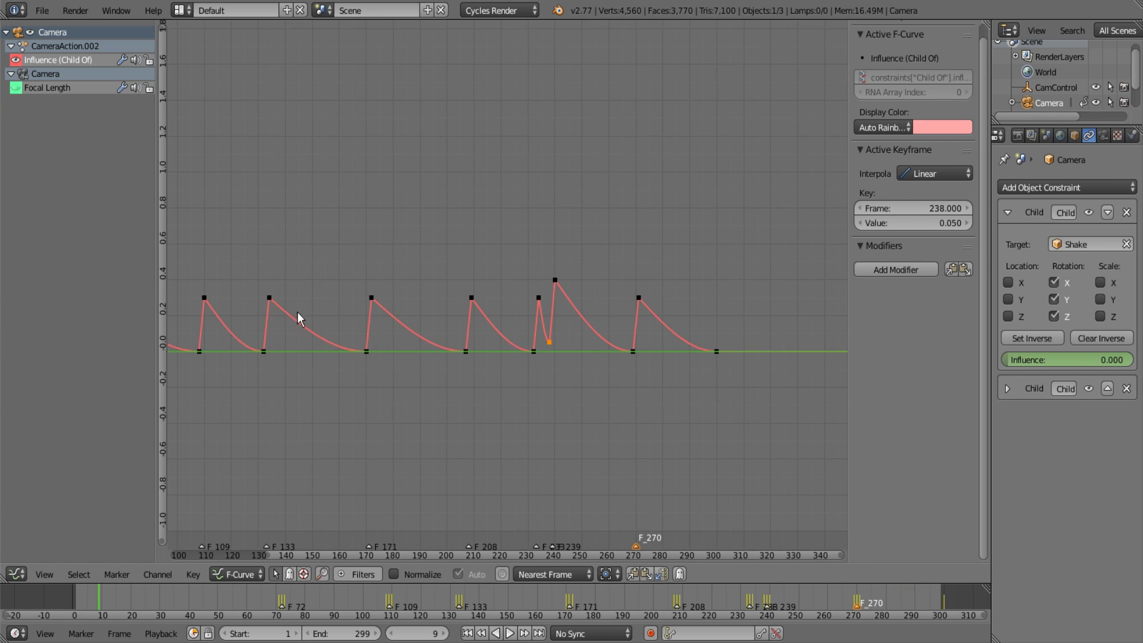
pyautogui.scroll(-2, 256, 306)
pyautogui.rightClick(192, 295)
pyautogui.press('b')
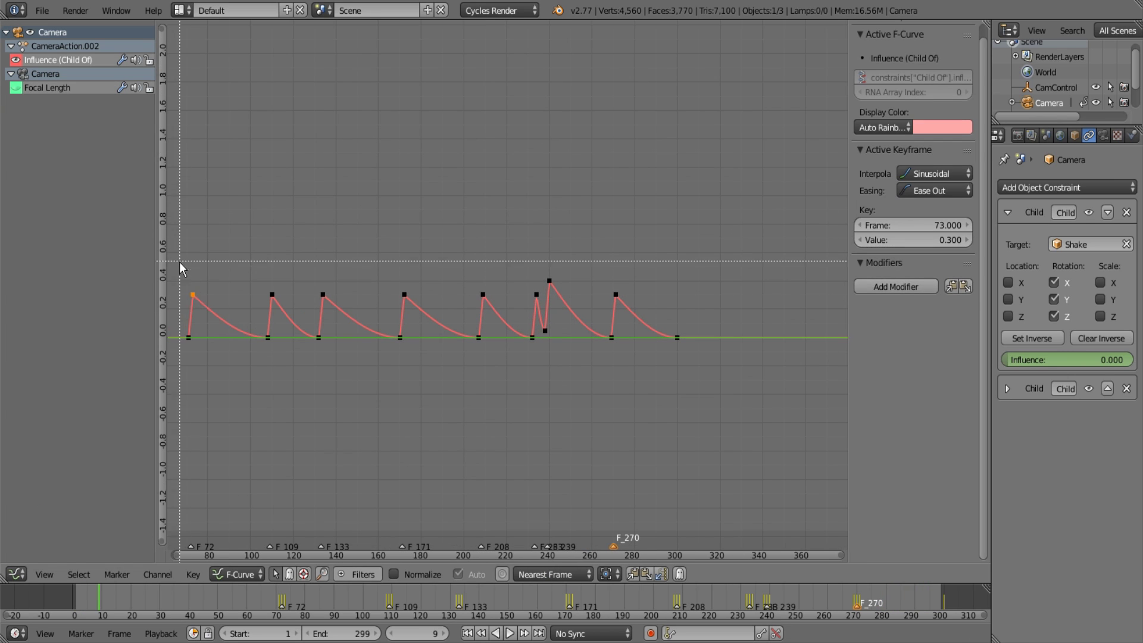
pyautogui.moveTo(179, 262); pyautogui.dragTo(486, 325)
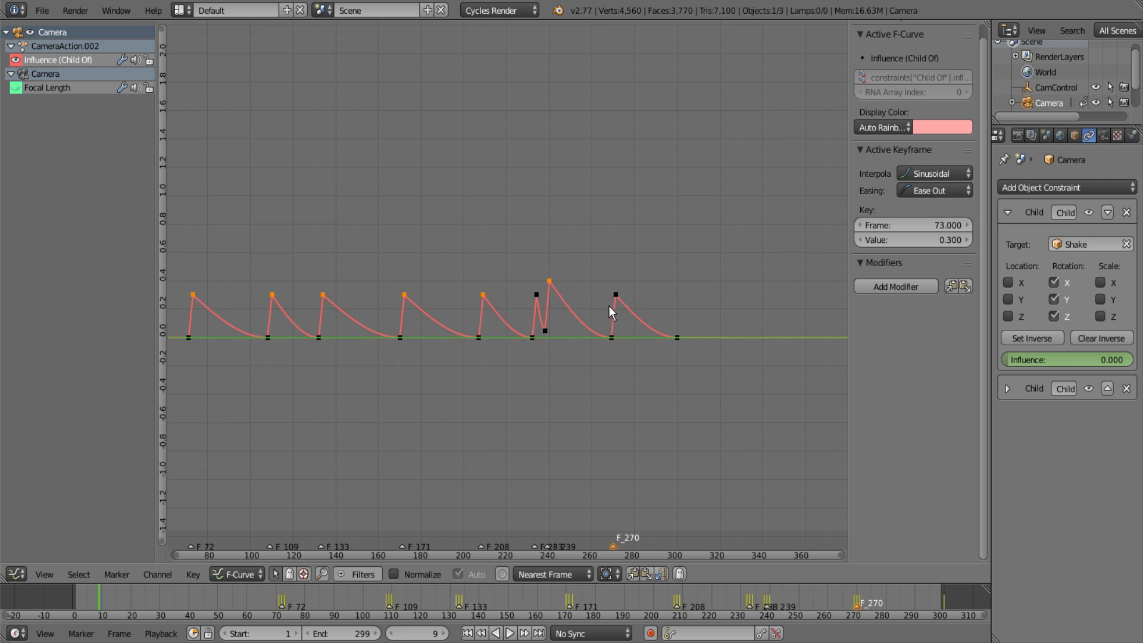
pyautogui.press('t')
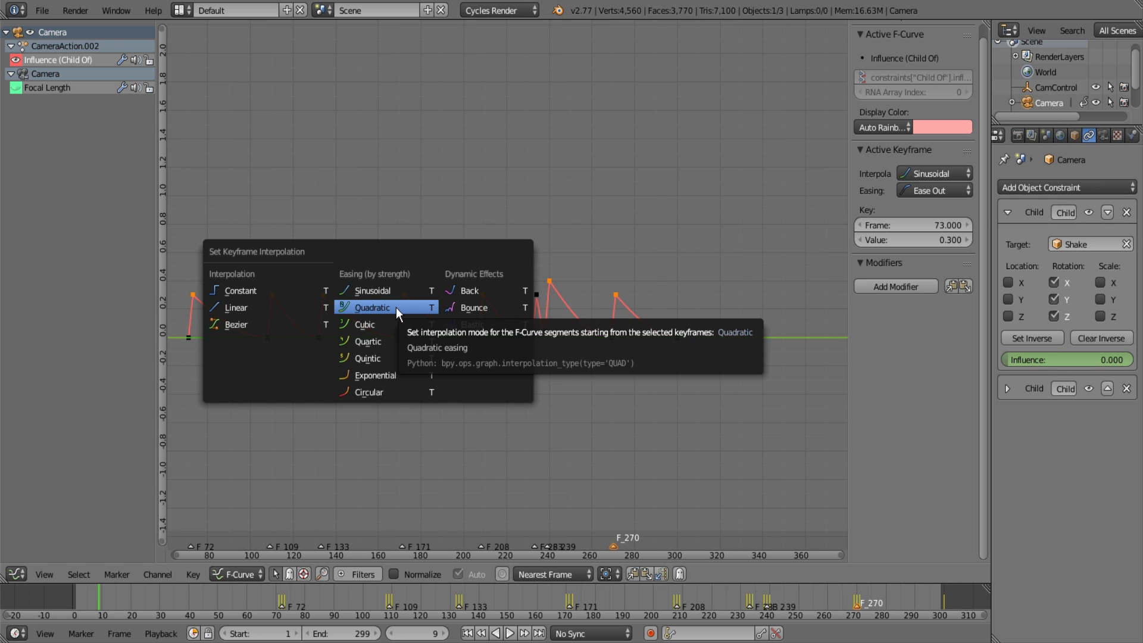
pyautogui.click(395, 307)
pyautogui.press('t')
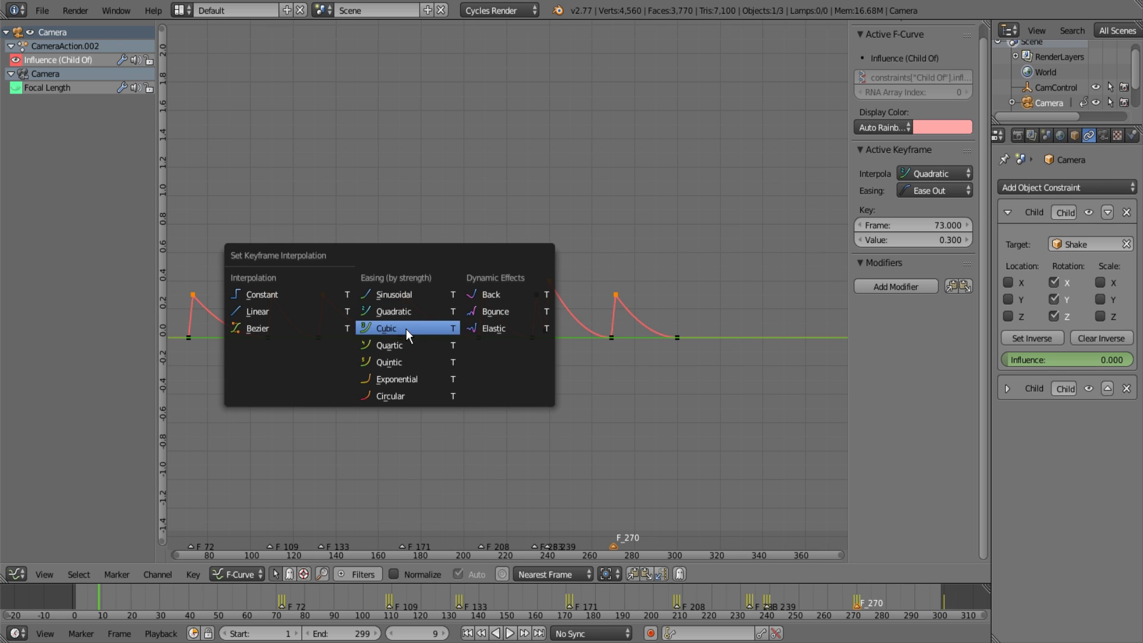
pyautogui.click(406, 326)
# Play back the shake from frame 62 in the 3D view to judge the Cubic falloff
pyautogui.click(18, 573)
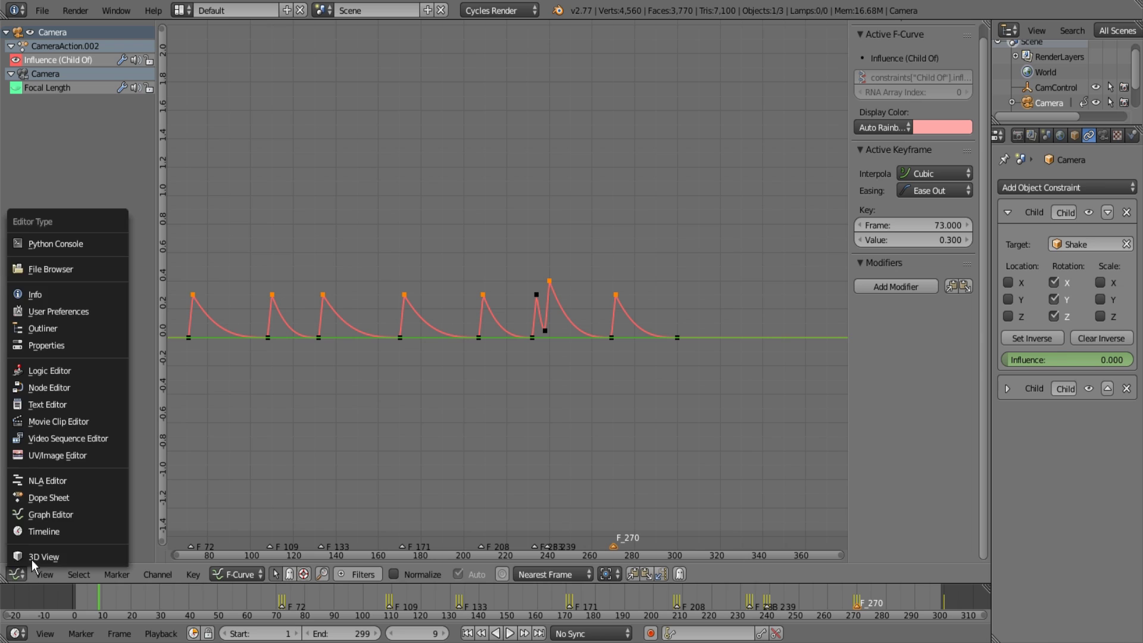
pyautogui.click(32, 558)
pyautogui.moveTo(238, 595); pyautogui.dragTo(254, 592)
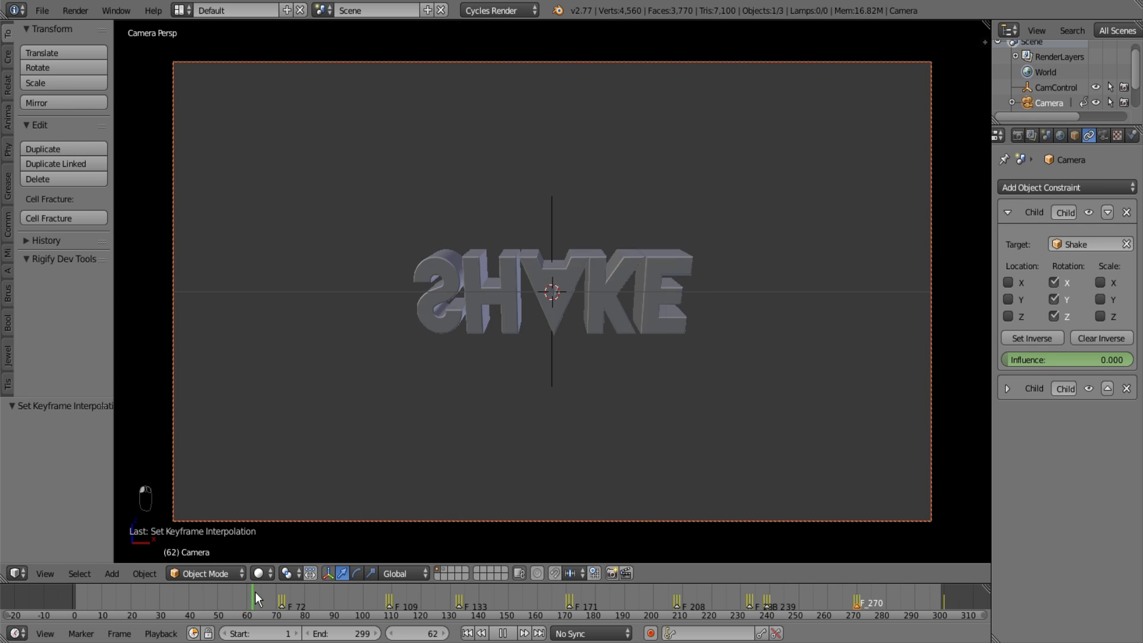
pyautogui.hotkey('alt', 'a')
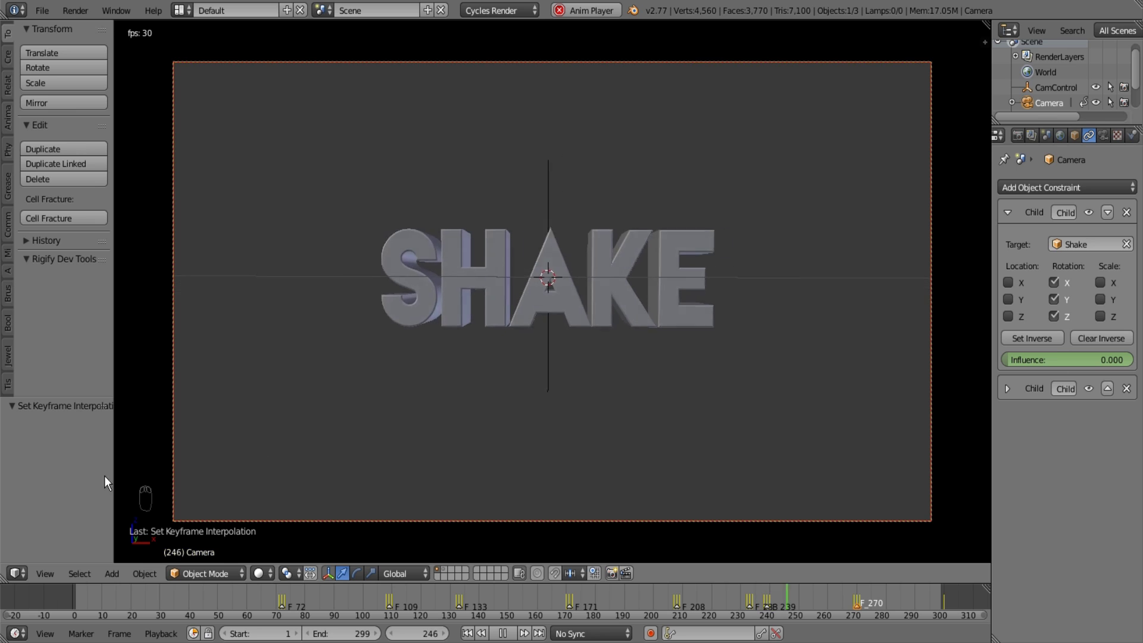
# Set the selected peak influence keyframes to Sinusoidal interpolation on the curve and return to the 3D view
pyautogui.click(17, 573)
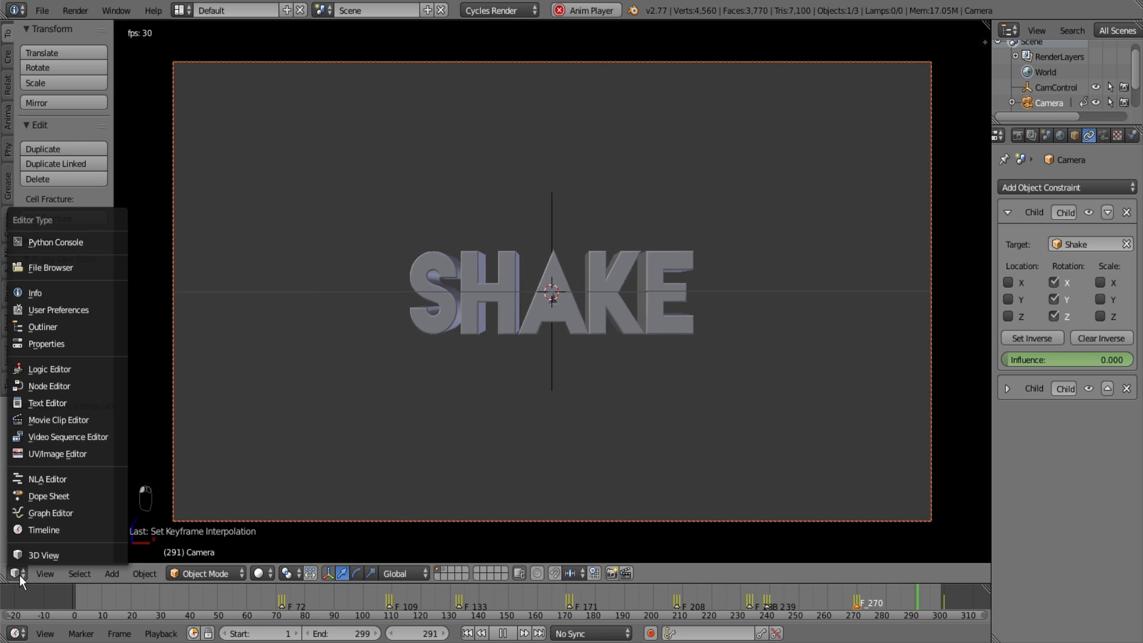
pyautogui.click(35, 514)
pyautogui.hotkey('alt', 'a')
pyautogui.press('t')
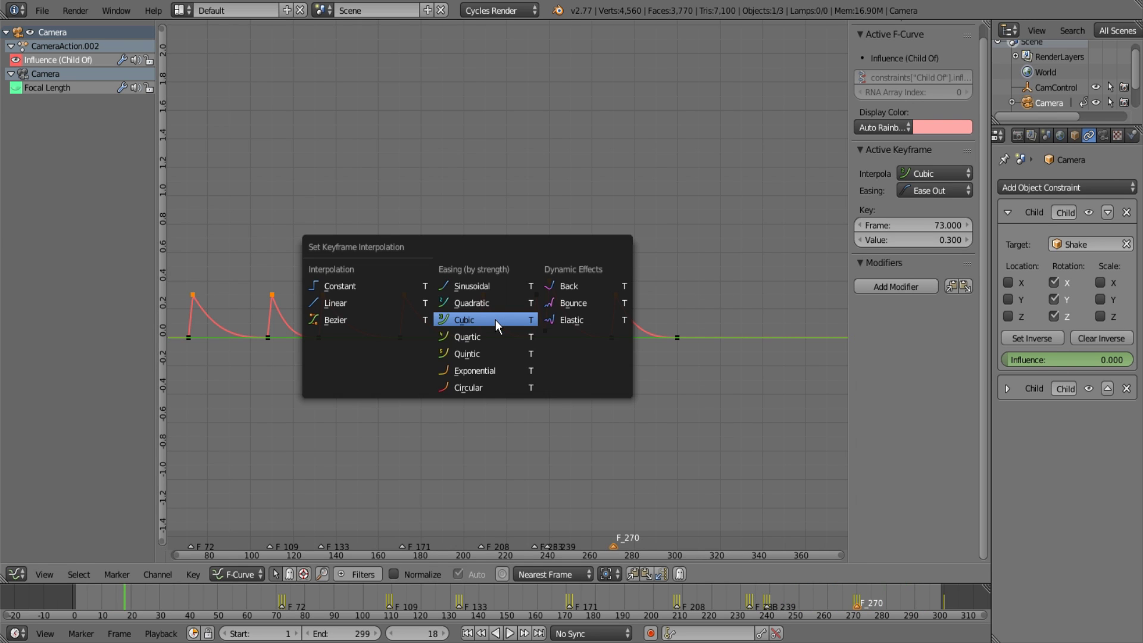
pyautogui.click(491, 285)
pyautogui.moveTo(388, 358); pyautogui.dragTo(655, 303, button='middle')
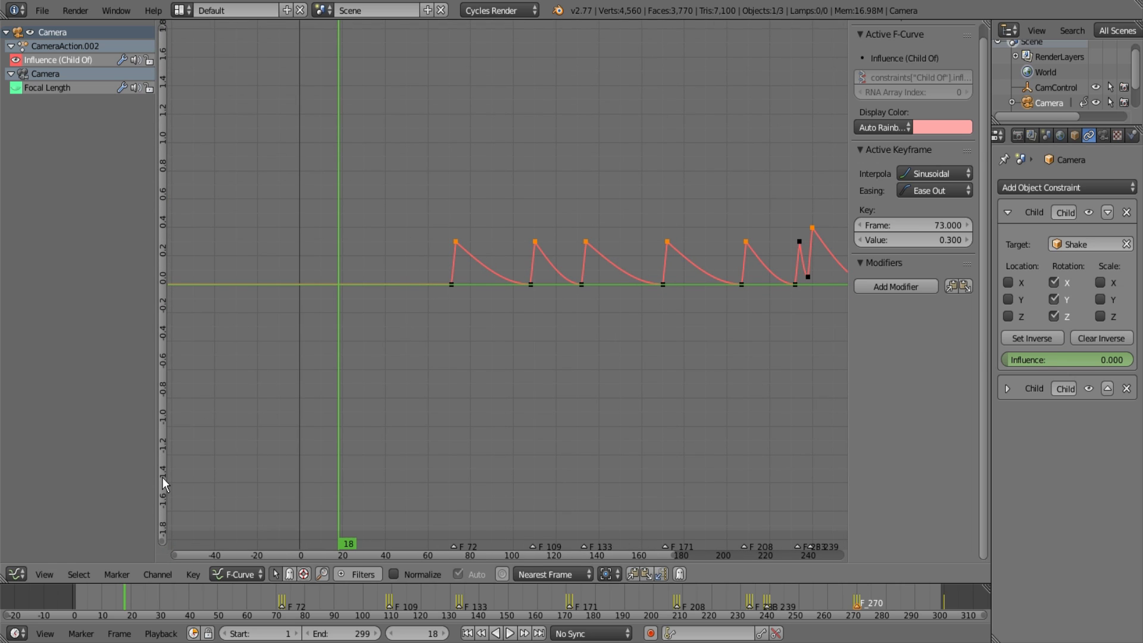
pyautogui.click(16, 573)
pyautogui.click(23, 556)
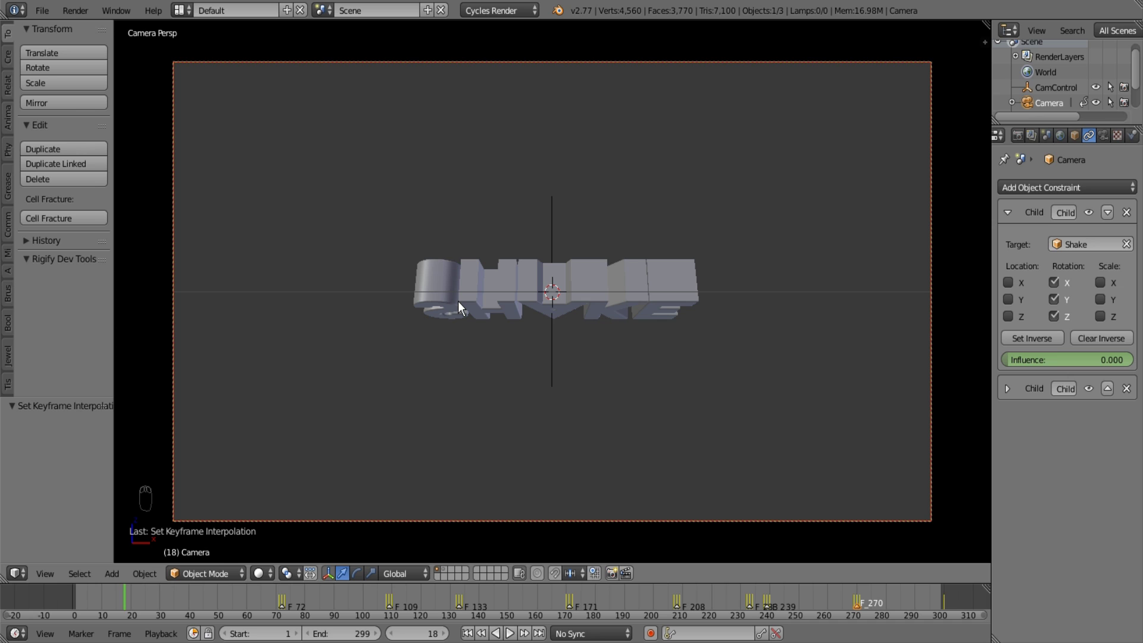
# Show the scene's compositing node tree and enable Use Nodes
pyautogui.click(16, 573)
pyautogui.click(57, 386)
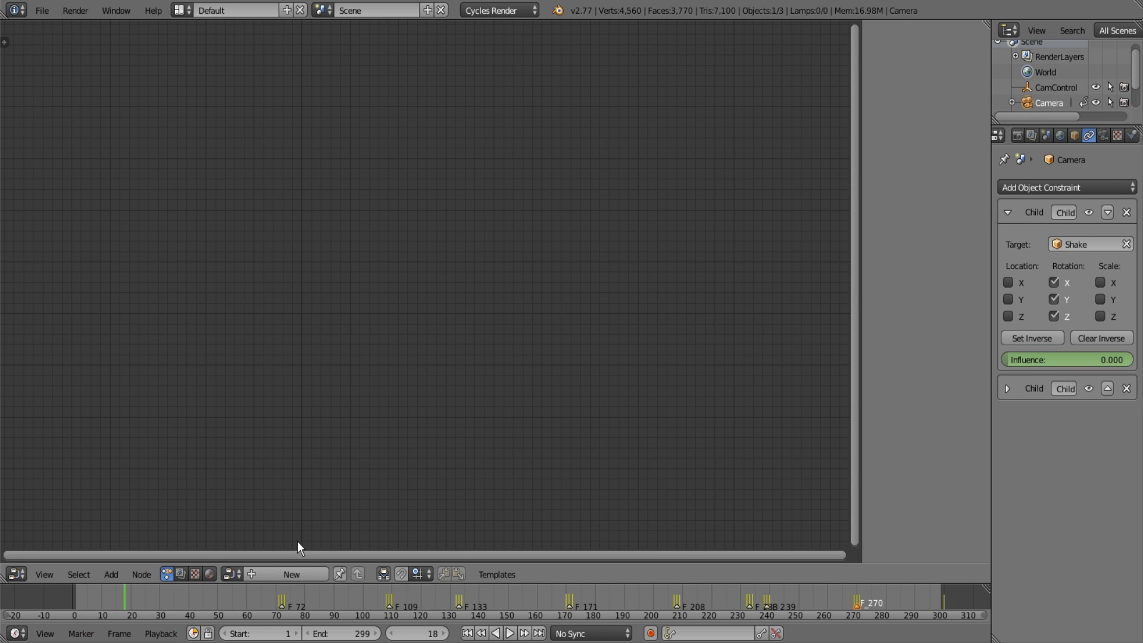
pyautogui.click(179, 573)
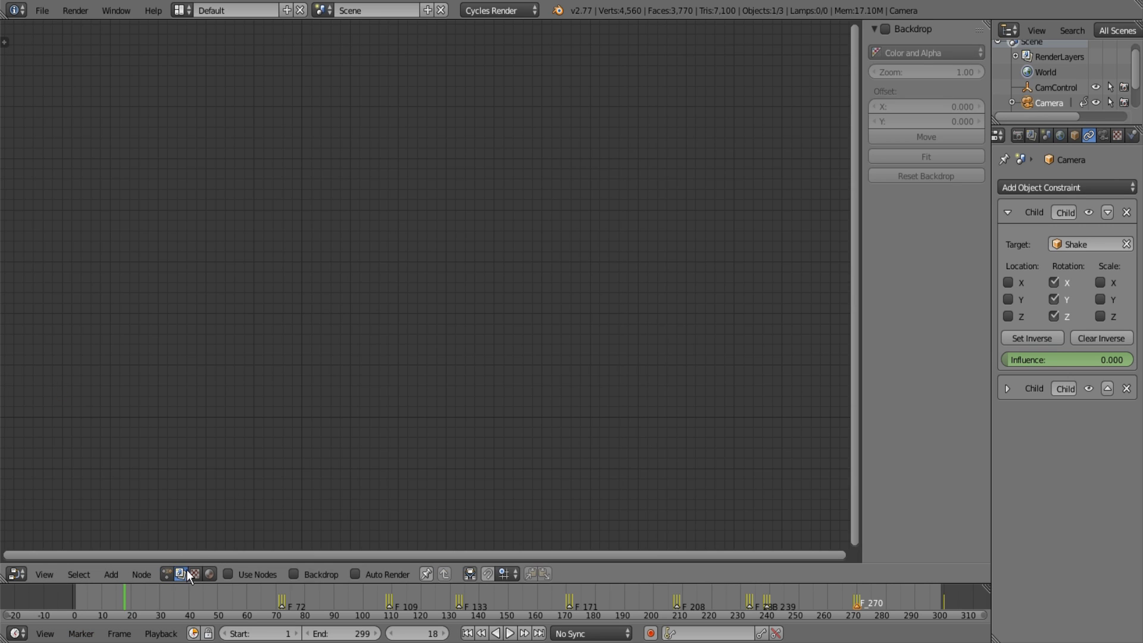
pyautogui.click(228, 573)
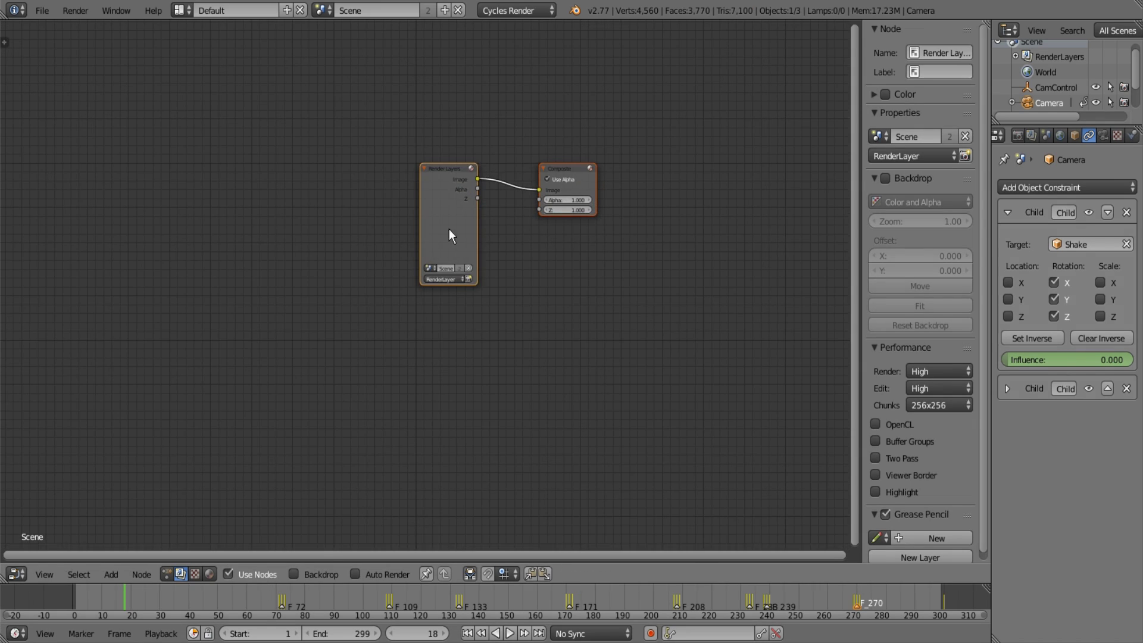
# Move the Render Layers node farther from the Composite node and return to the 3D view
pyautogui.moveTo(449, 235); pyautogui.dragTo(347, 235)
pyautogui.scroll(-1, 346, 235)
pyautogui.click(17, 574)
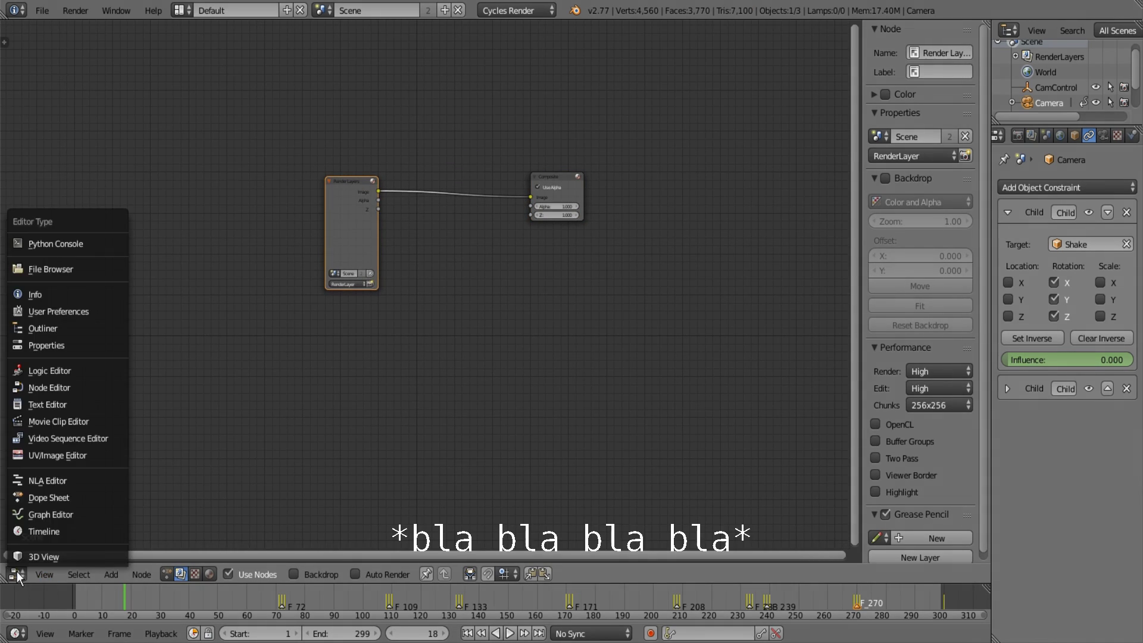
pyautogui.click(29, 555)
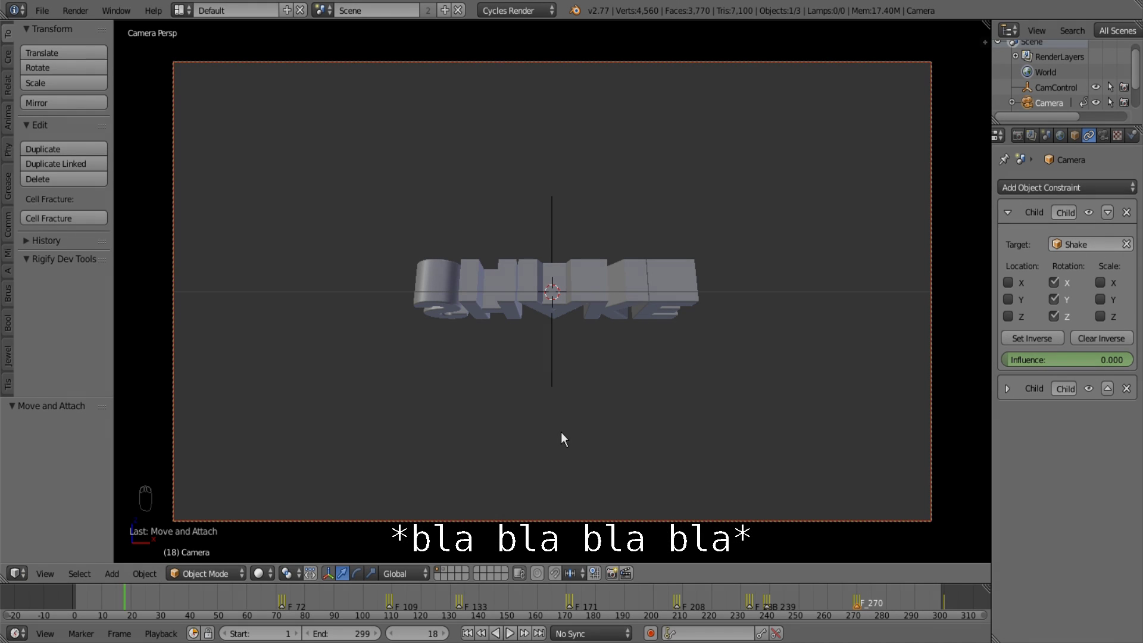